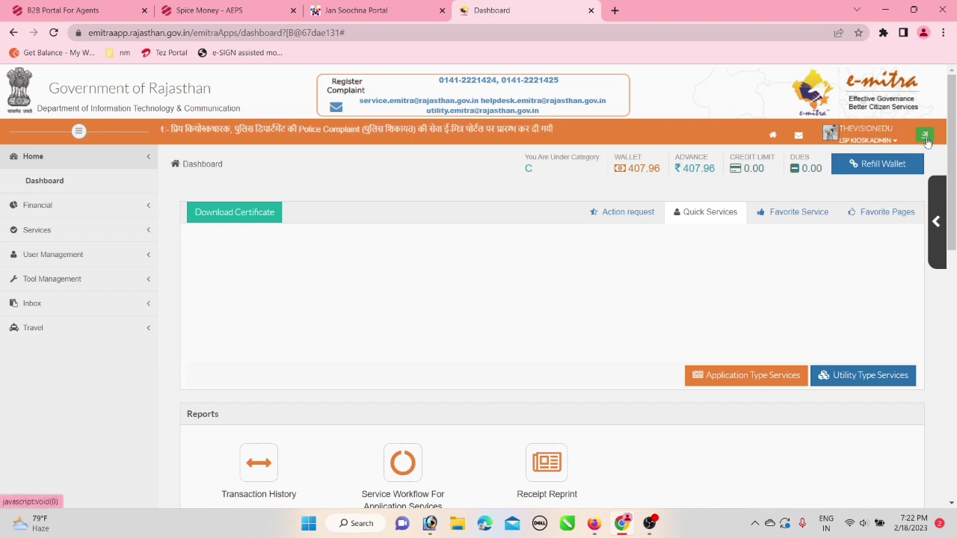
# Switch e-Mitra to Hindi and open the Application Type Services page.
pyautogui.click(925, 139)
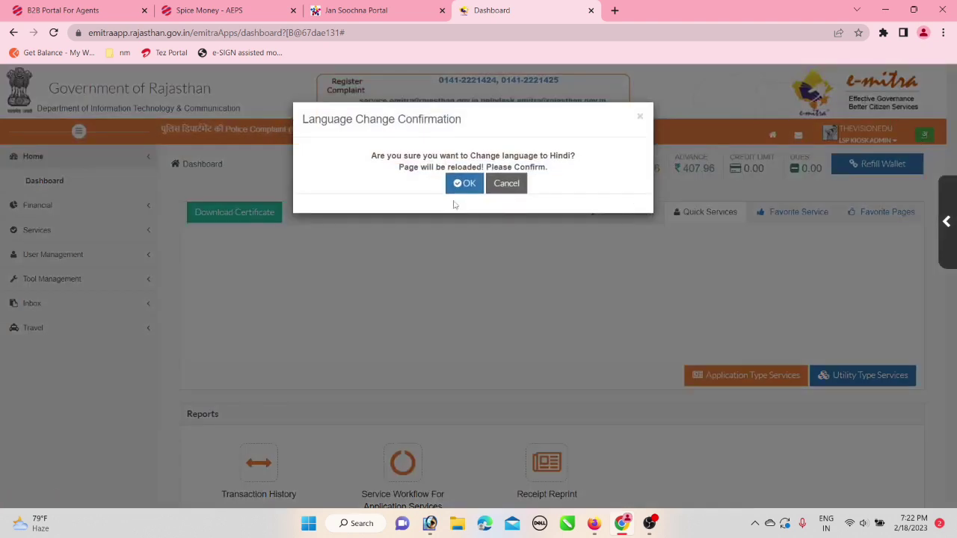
pyautogui.click(465, 185)
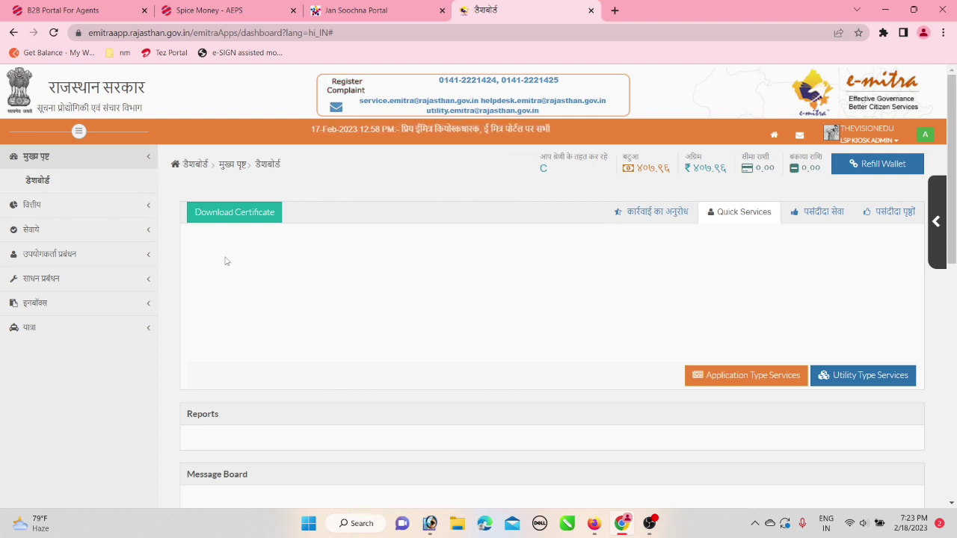
pyautogui.click(757, 379)
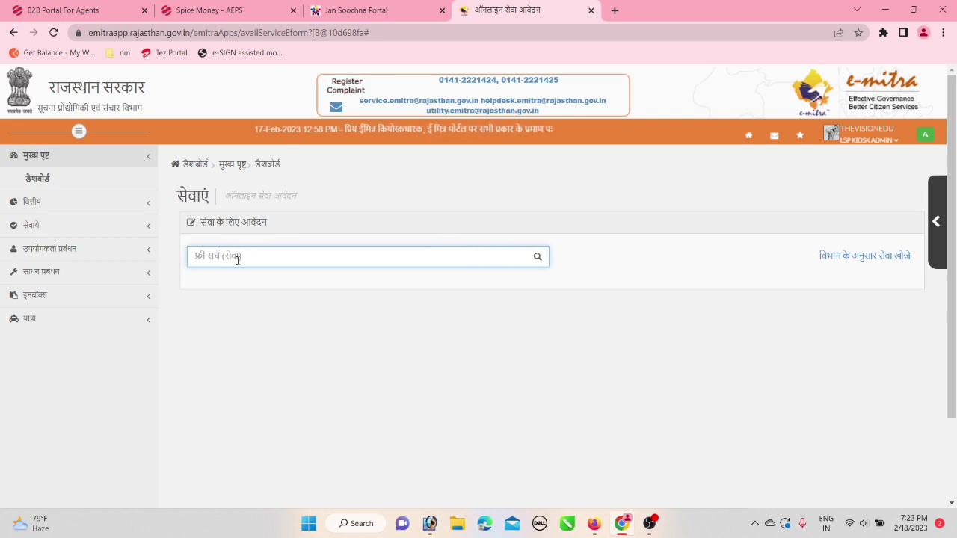
# Search 'dast' and pick 'Application form for Caste Certificate -OBC for State'.
pyautogui.write('dast')
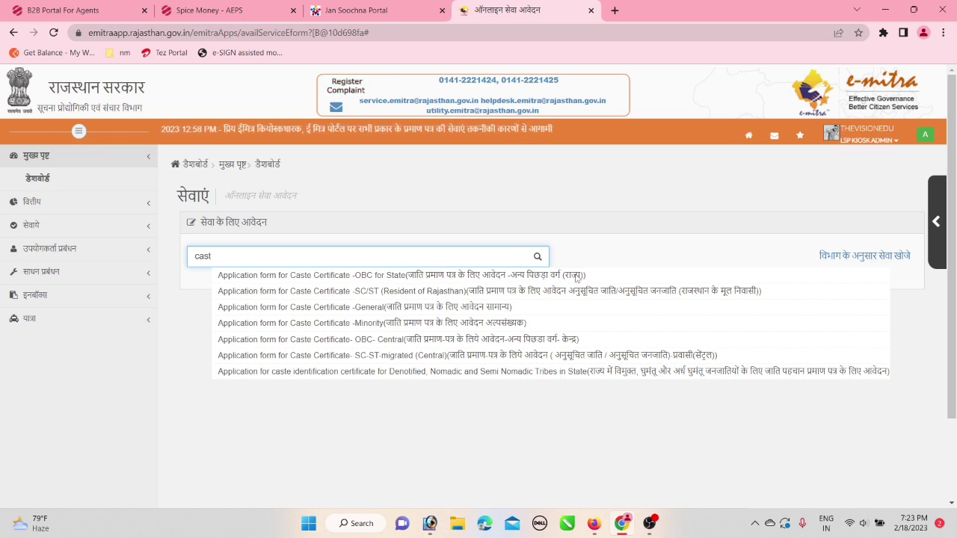
pyautogui.click(576, 278)
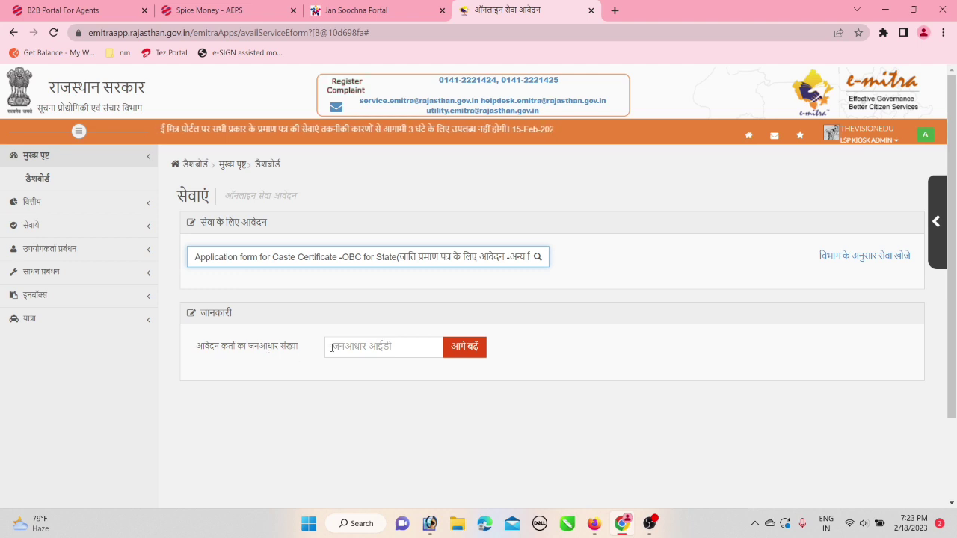
pyautogui.click(355, 346)
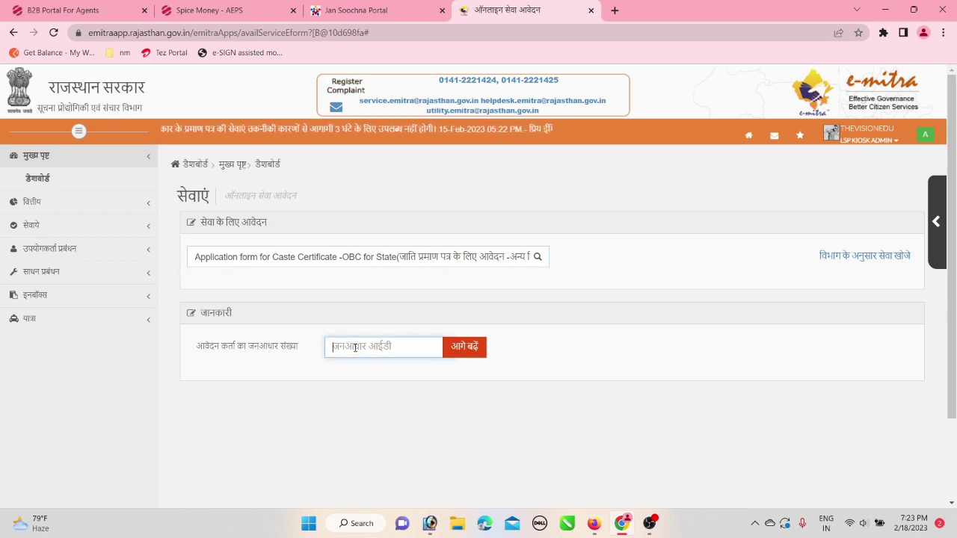
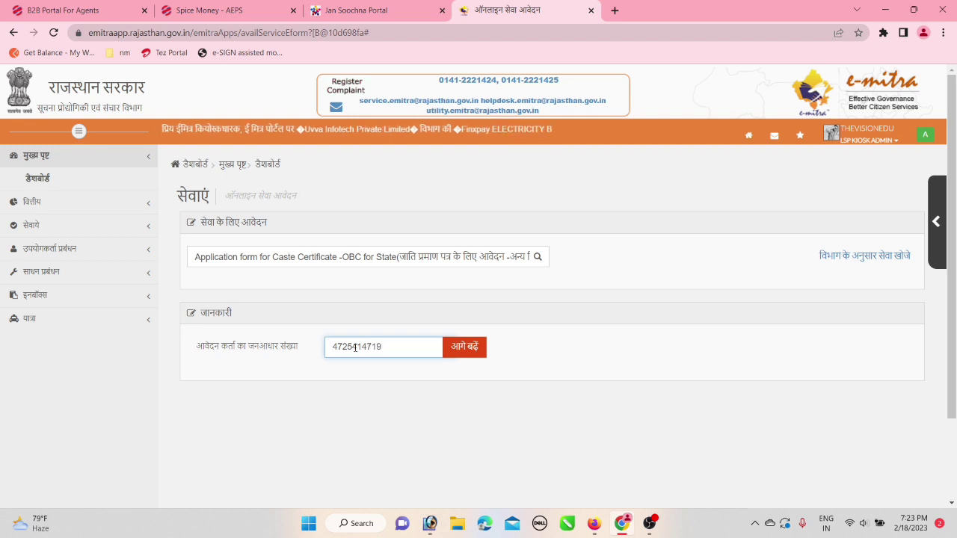
# Enter the applicant's Jan Aadhaar ID and select the applicant from the listed family members.
pyautogui.click(465, 351)
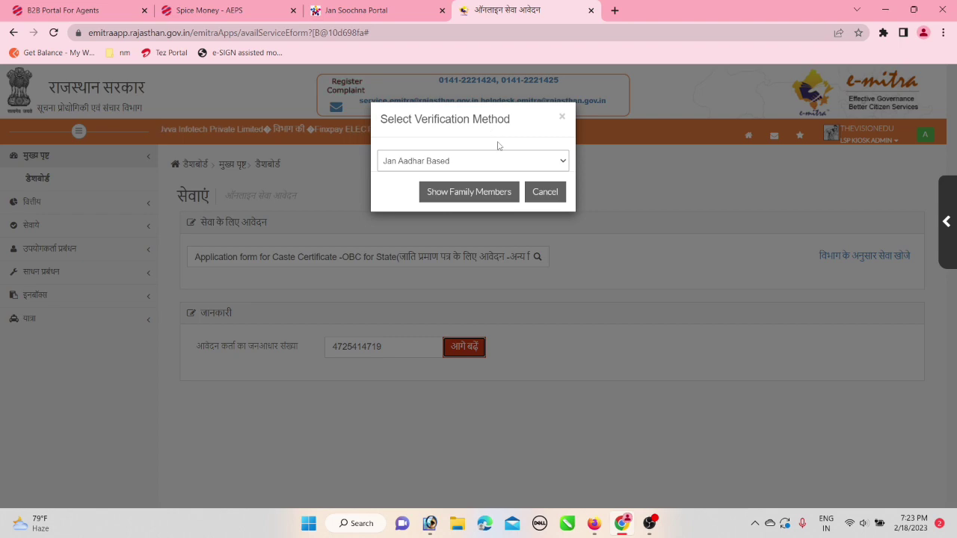
pyautogui.click(469, 195)
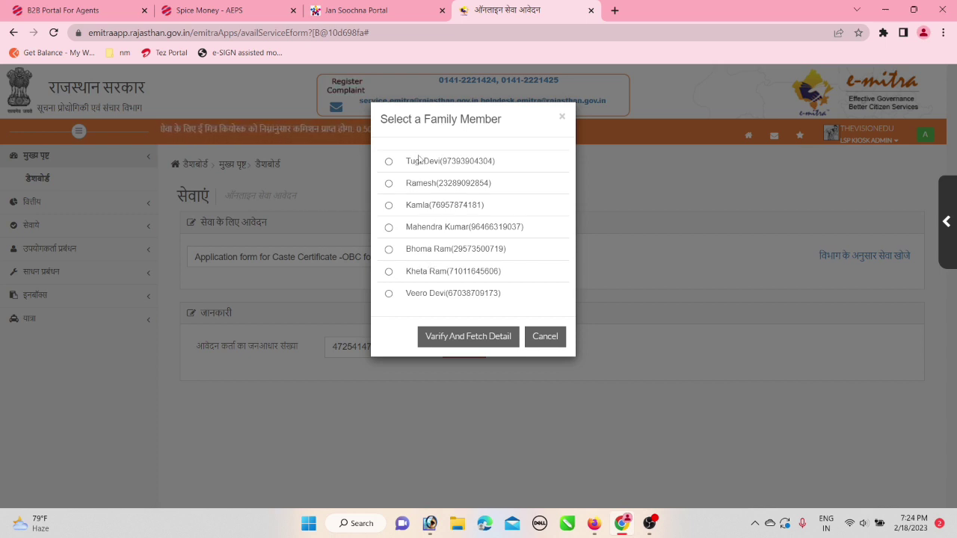
pyautogui.click(389, 228)
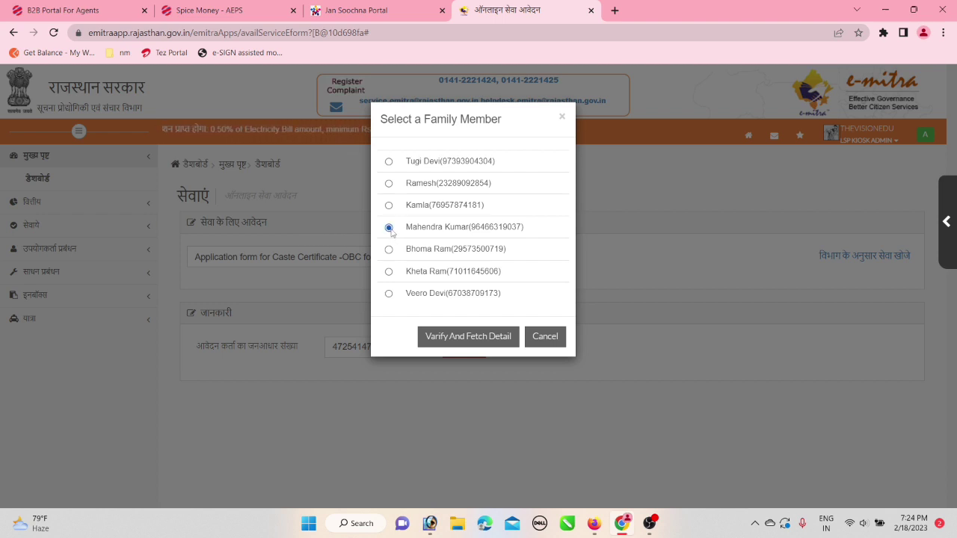
# Verify the selected member with the mobile OTP to fetch their details.
pyautogui.click(468, 336)
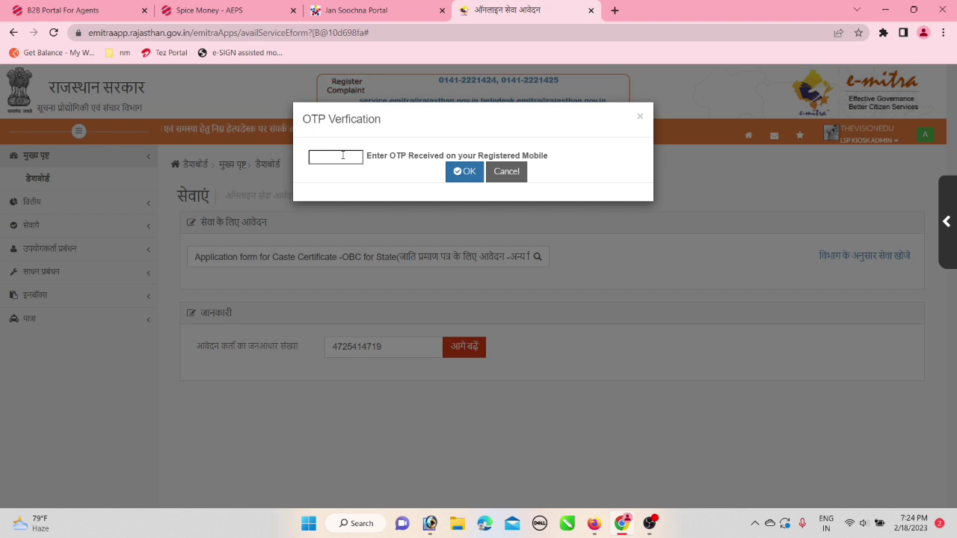
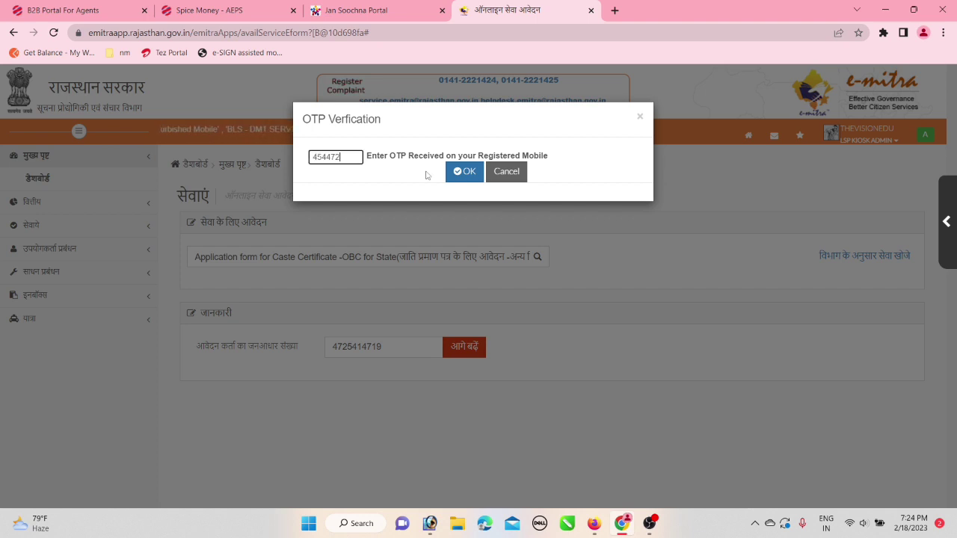
pyautogui.click(468, 172)
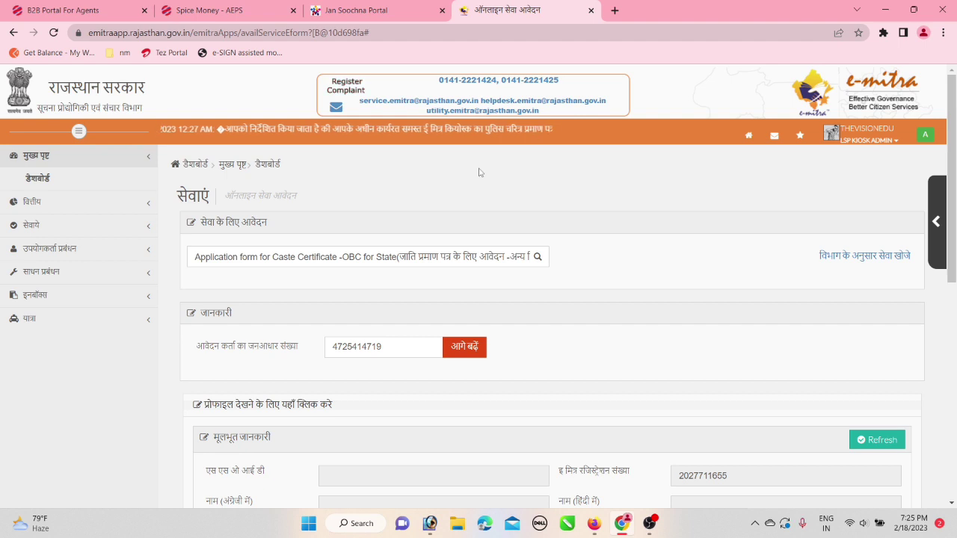
# Refresh basic details from Jan Aadhaar, filling category Other Backward Class, Unmarried status and ration card number.
pyautogui.moveTo(952, 187); pyautogui.dragTo(954, 250)
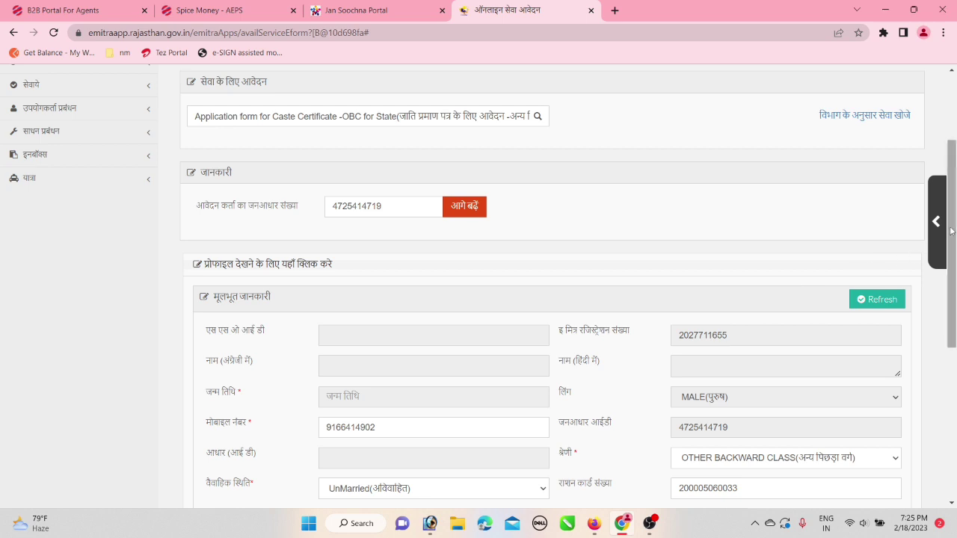
pyautogui.moveTo(954, 236)
pyautogui.mouseDown()
pyautogui.moveTo(953, 259)
pyautogui.moveTo(955, 223)
pyautogui.mouseUp()
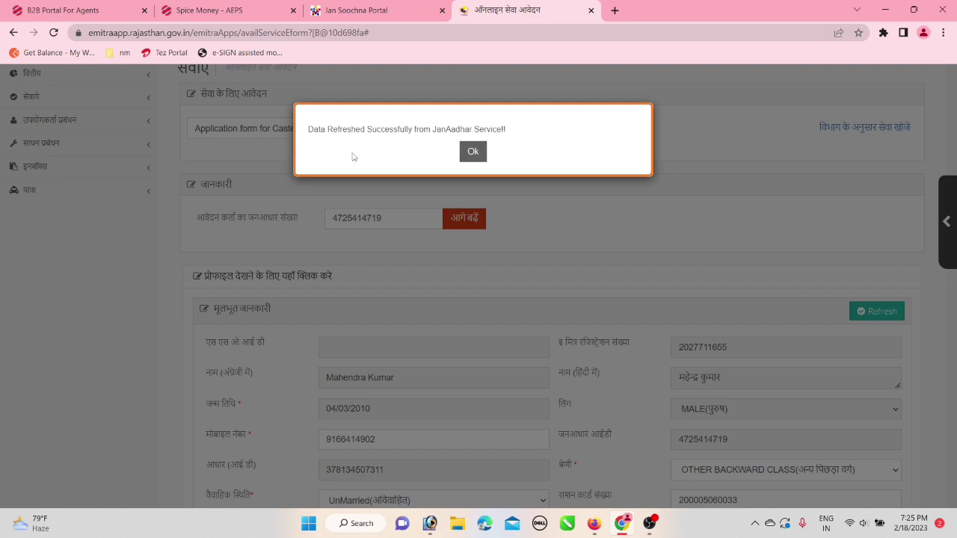
pyautogui.click(474, 153)
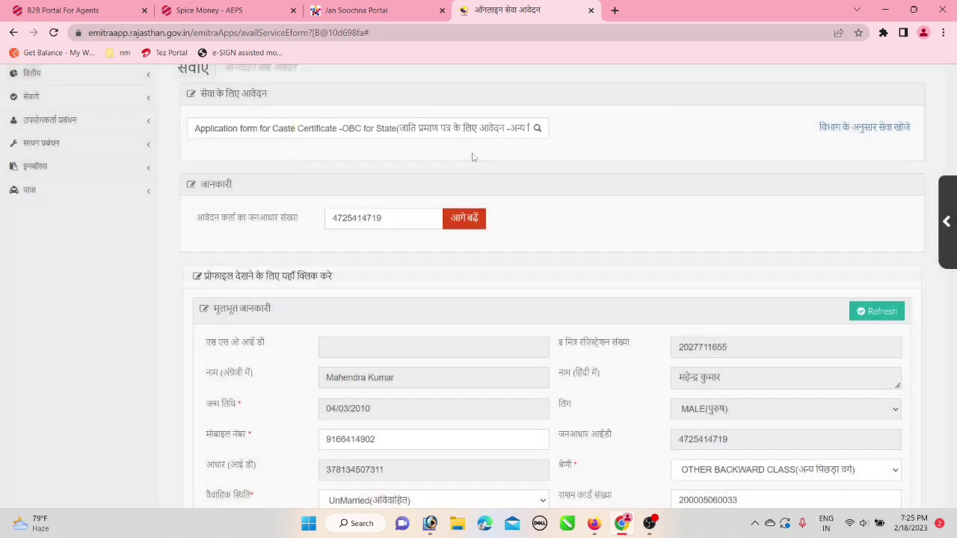
pyautogui.moveTo(953, 236); pyautogui.dragTo(952, 314)
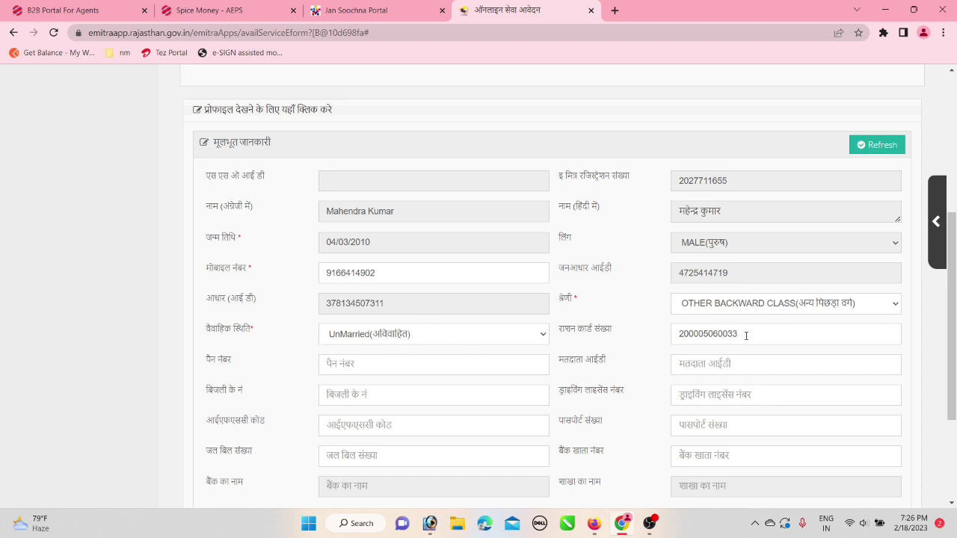
pyautogui.scroll(-1, 342, 292)
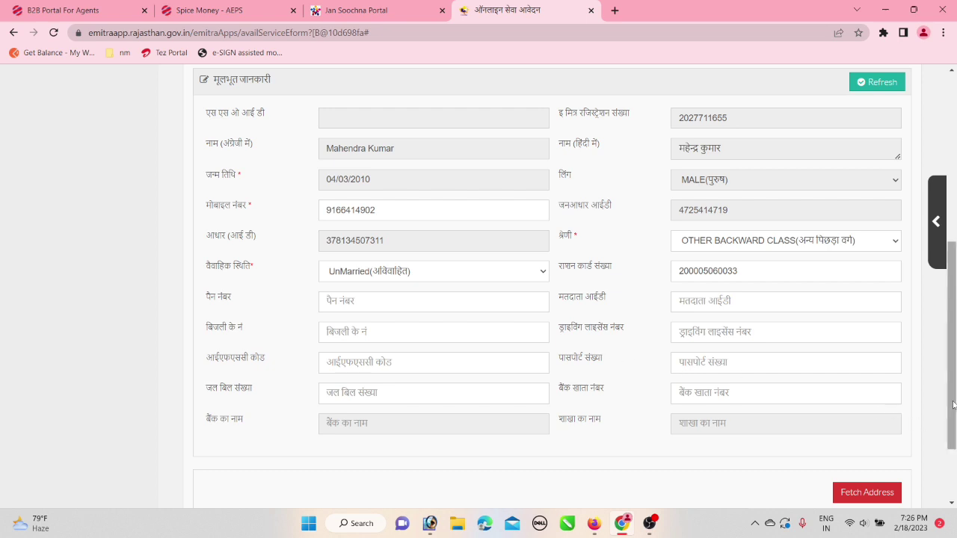
pyautogui.scroll(-2, 953, 403)
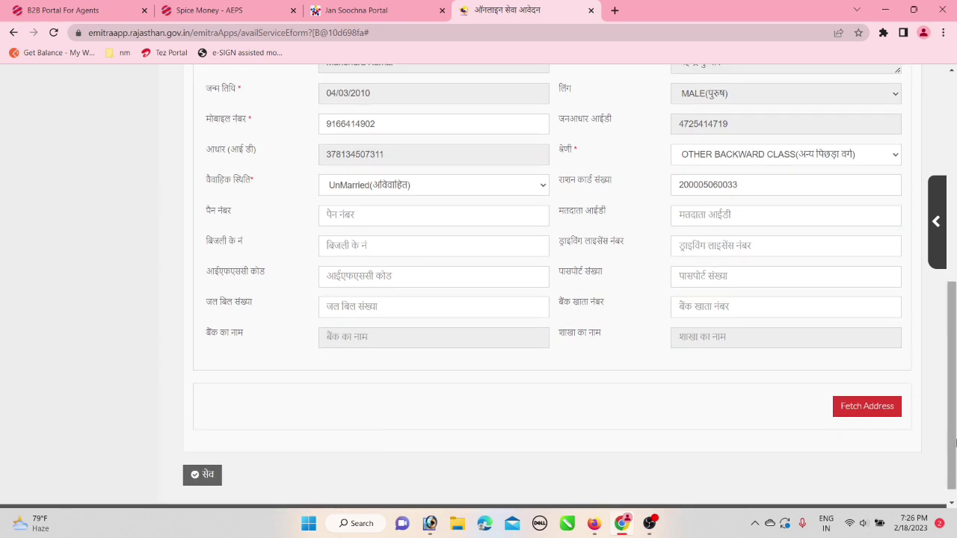
pyautogui.click(865, 407)
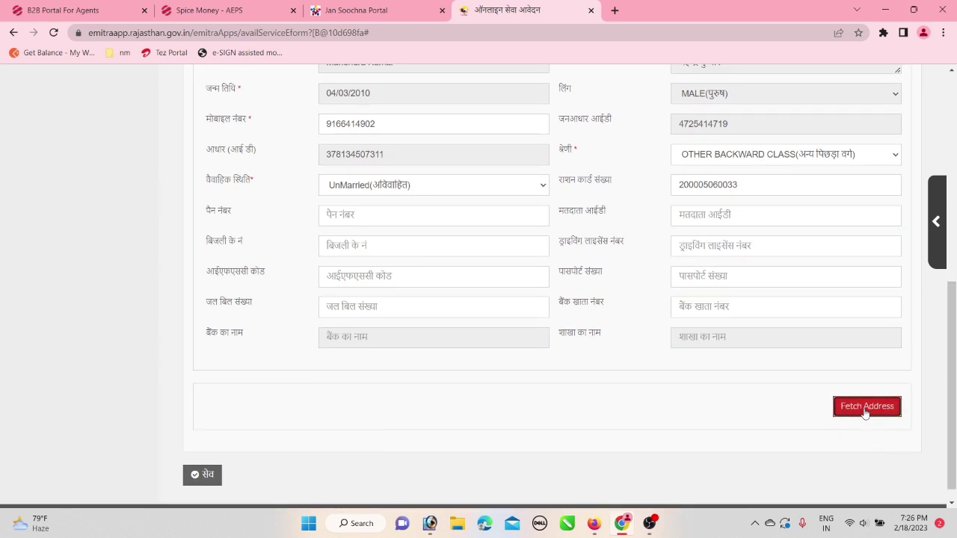
pyautogui.scroll(-3, 952, 333)
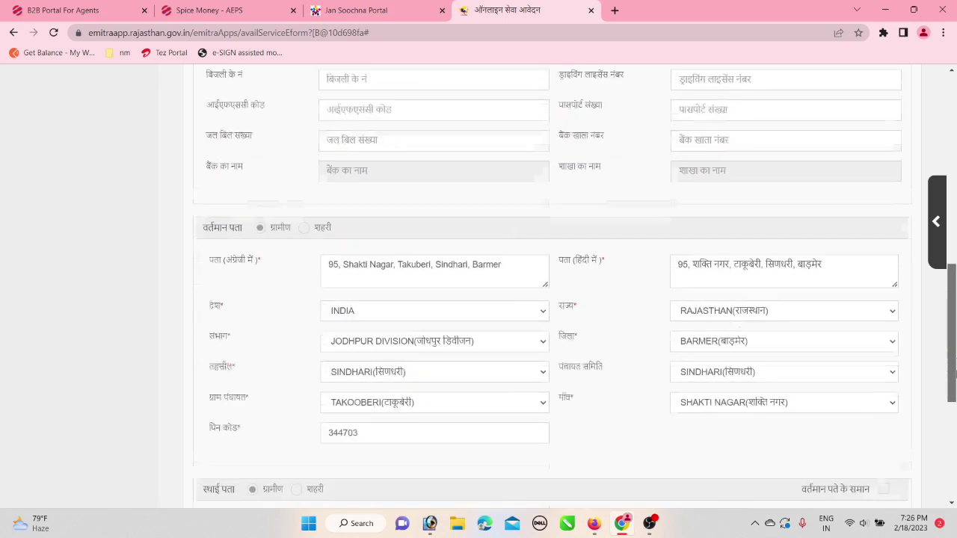
pyautogui.scroll(-1, 953, 384)
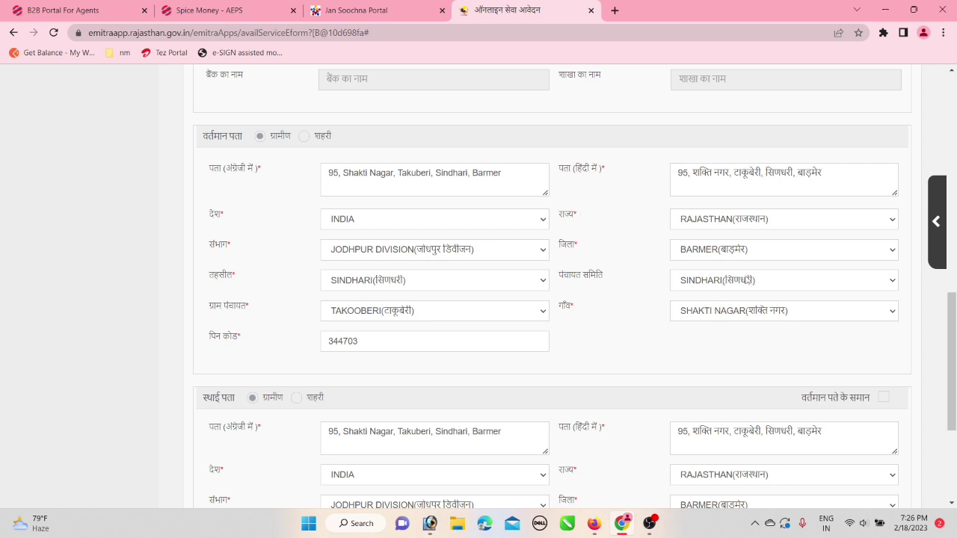
pyautogui.click(883, 401)
pyautogui.scroll(-3, 954, 346)
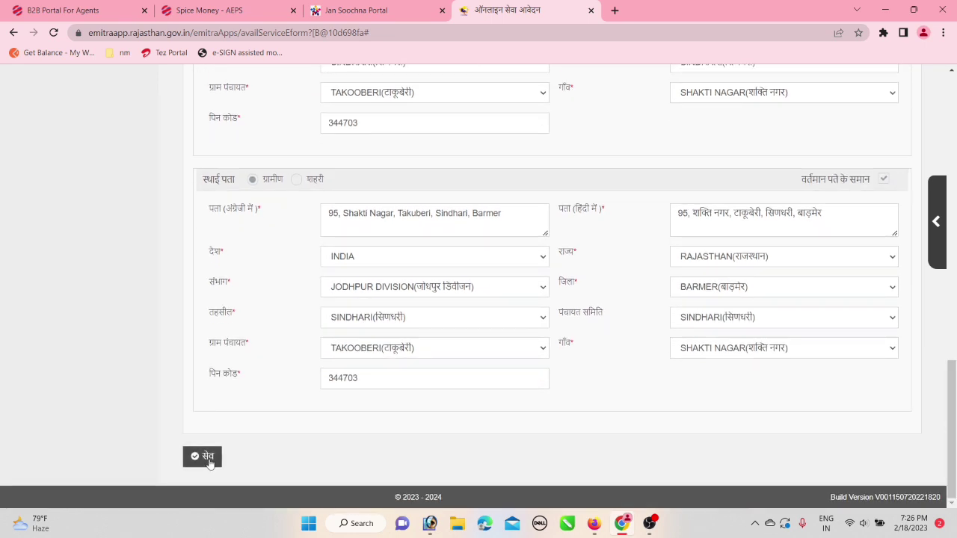
pyautogui.click(207, 458)
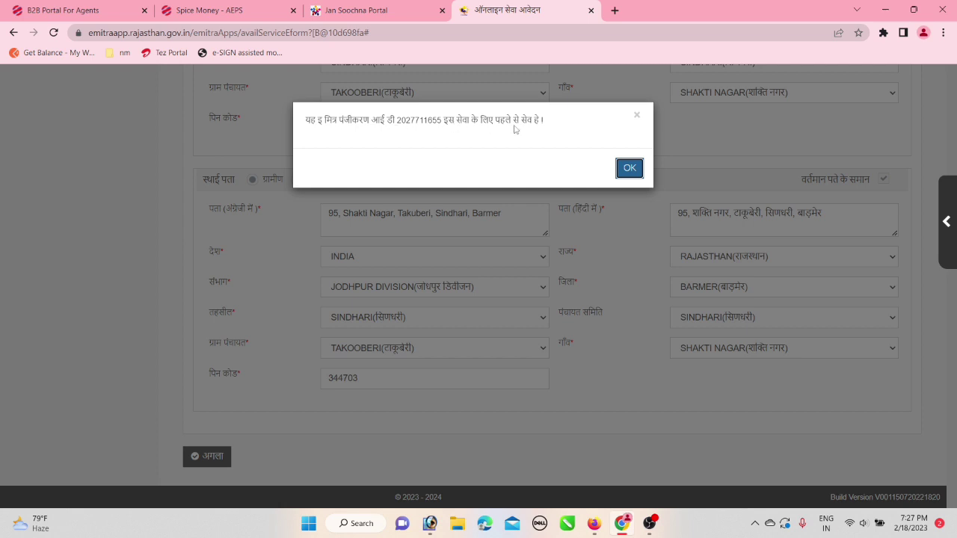
# Move past the already-saved notice to the next page and set the title to श्री.
pyautogui.click(630, 170)
pyautogui.click(208, 459)
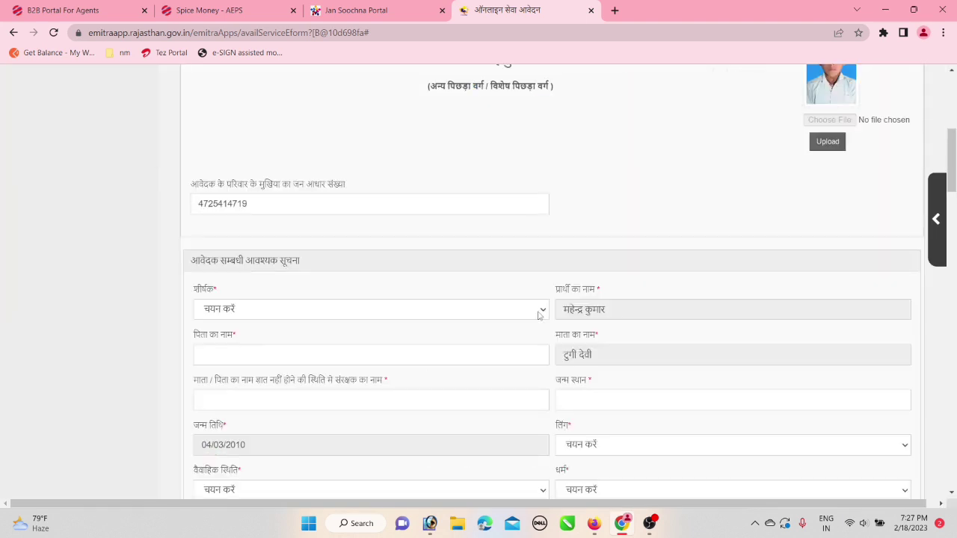
pyautogui.scroll(1, 954, 177)
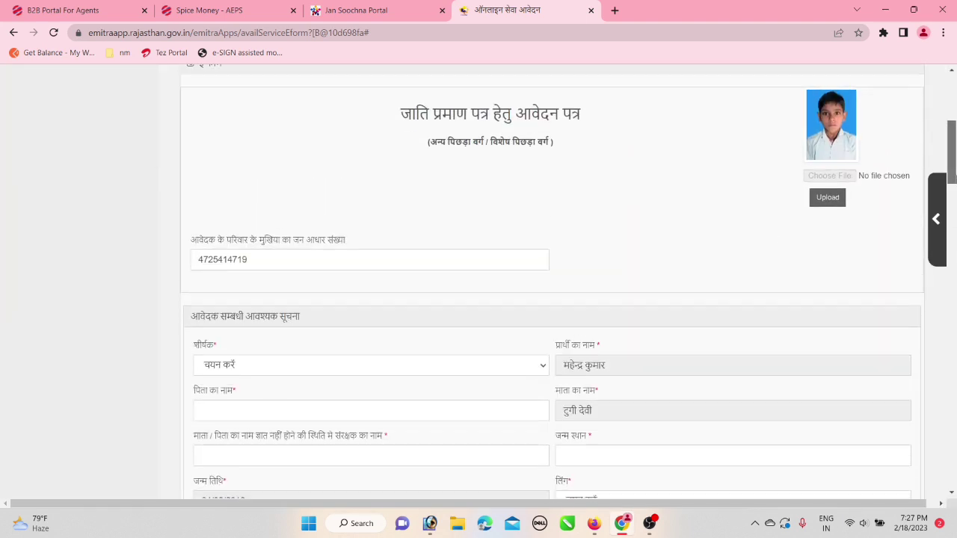
pyautogui.scroll(2, 953, 180)
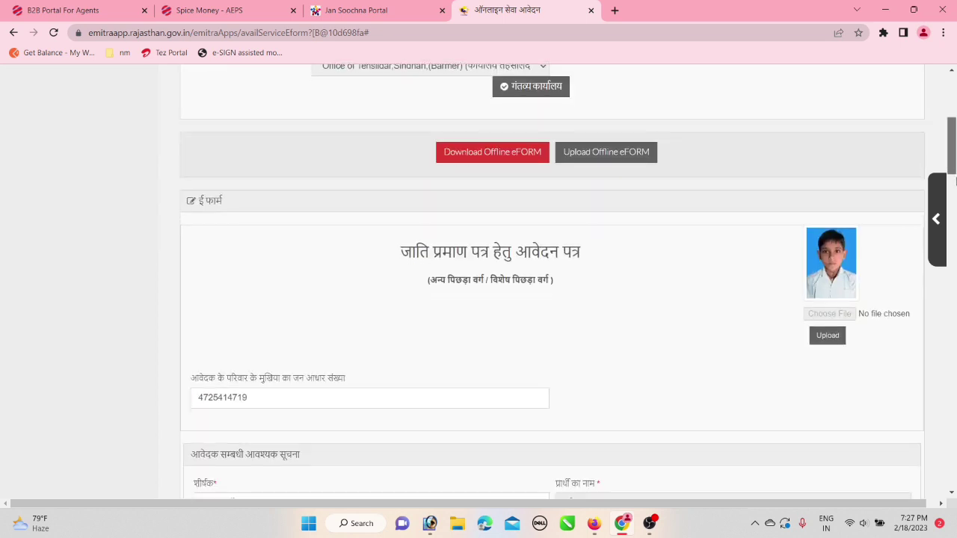
pyautogui.scroll(-1, 954, 188)
pyautogui.scroll(-3, 954, 192)
pyautogui.scroll(1, 954, 192)
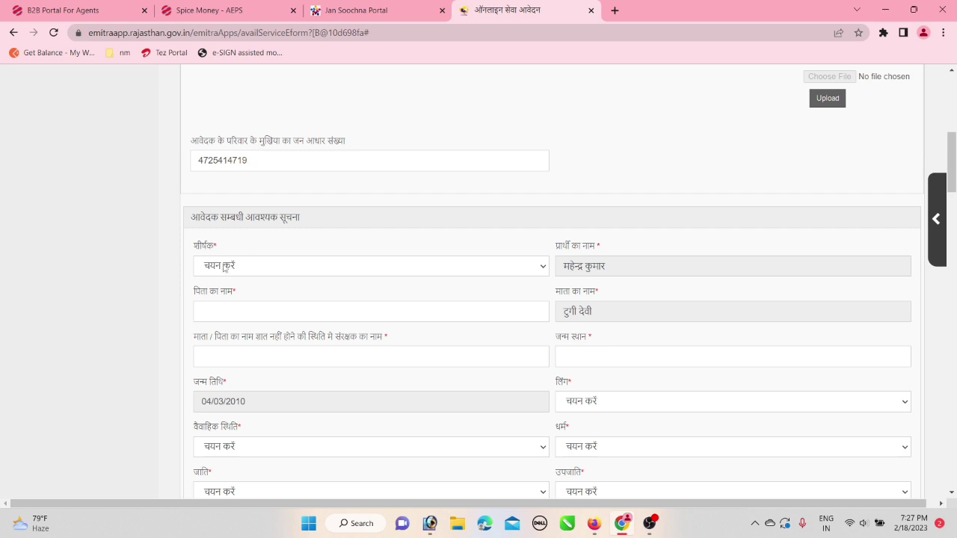
pyautogui.click(229, 268)
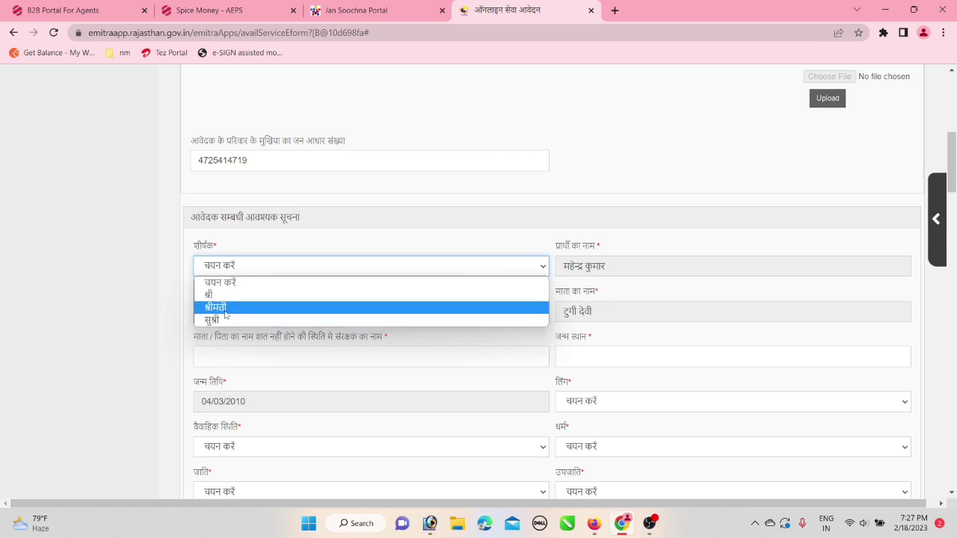
pyautogui.click(228, 295)
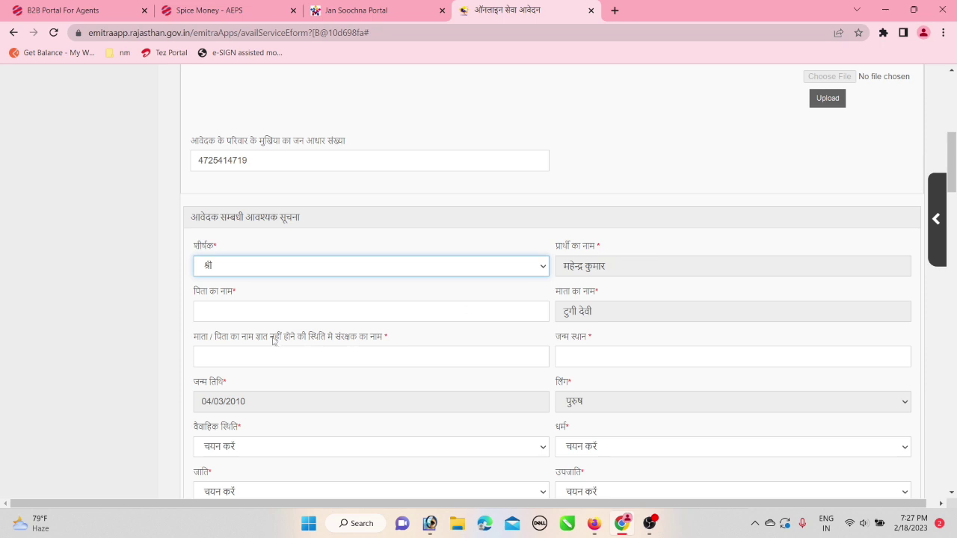
# Fill in the father's name, guardian name नहीं, and birthplace from suggestions.
pyautogui.click(231, 311)
pyautogui.click(267, 340)
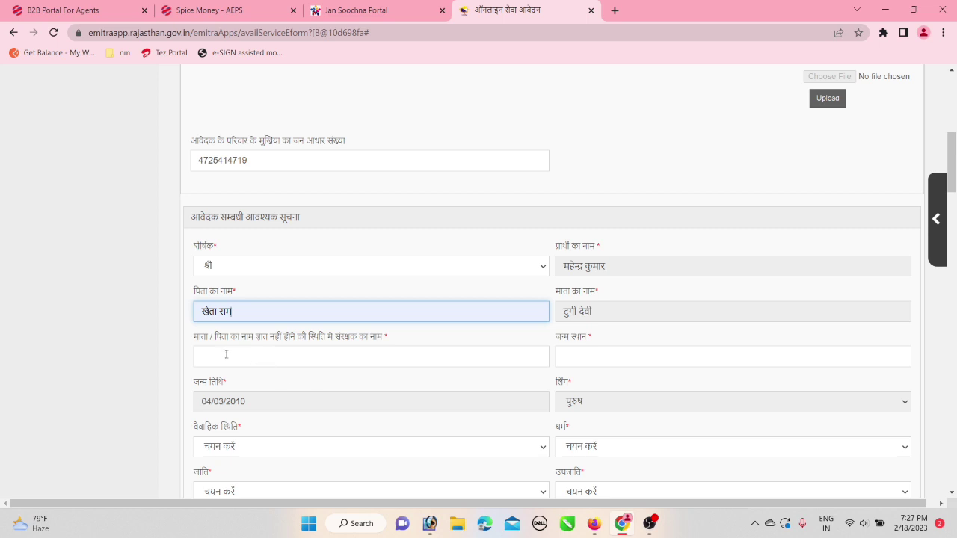
pyautogui.click(310, 357)
pyautogui.click(269, 386)
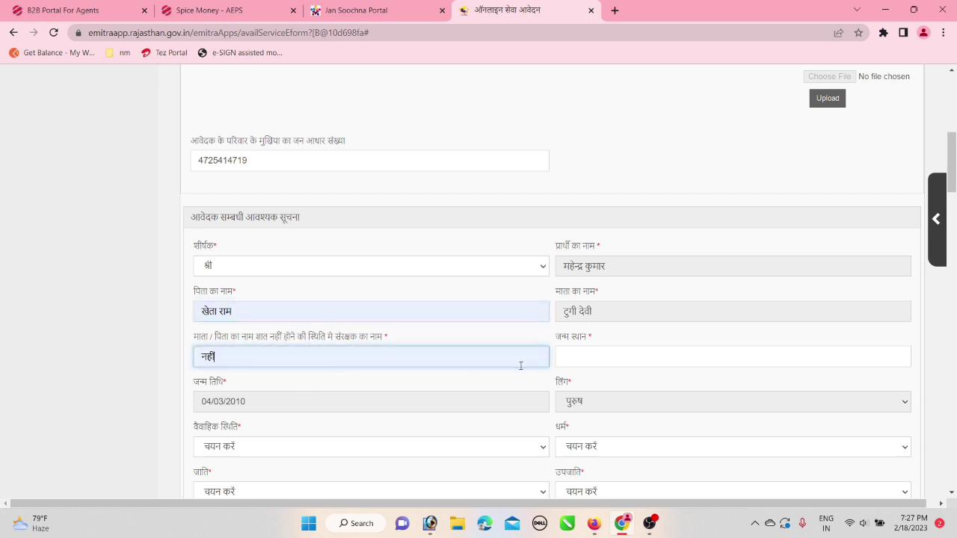
pyautogui.click(609, 365)
pyautogui.click(641, 386)
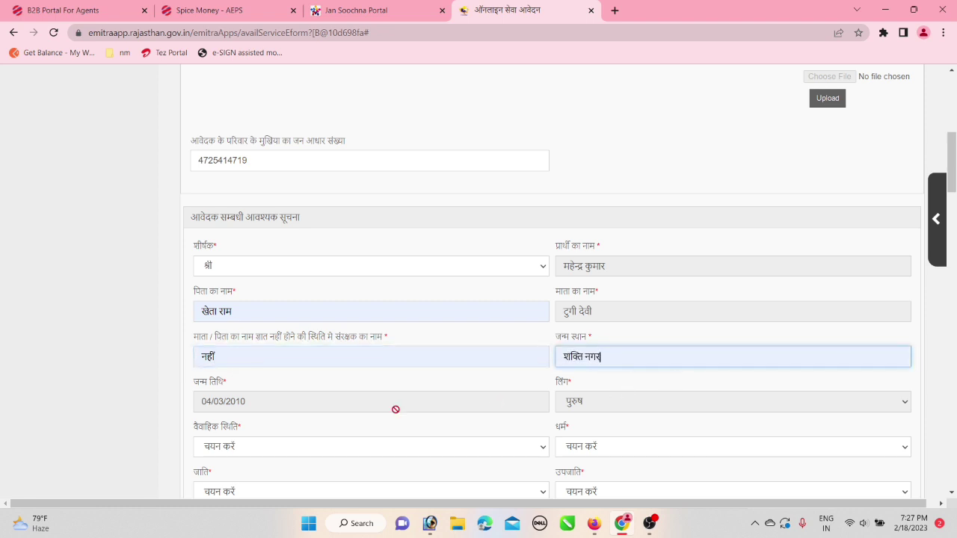
pyautogui.scroll(-2, 951, 164)
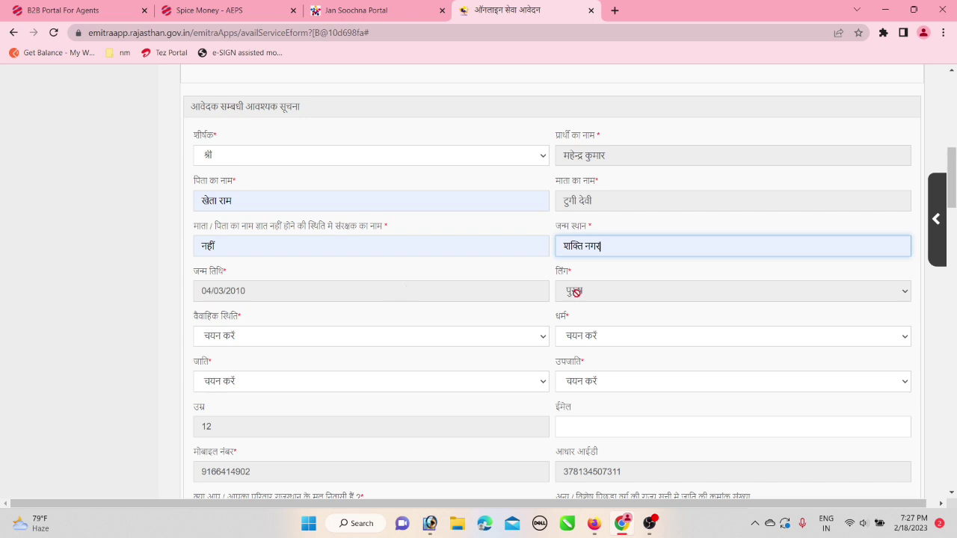
# Set marital status to अविवाहित and religion to HINDU(हिंदू).
pyautogui.click(240, 340)
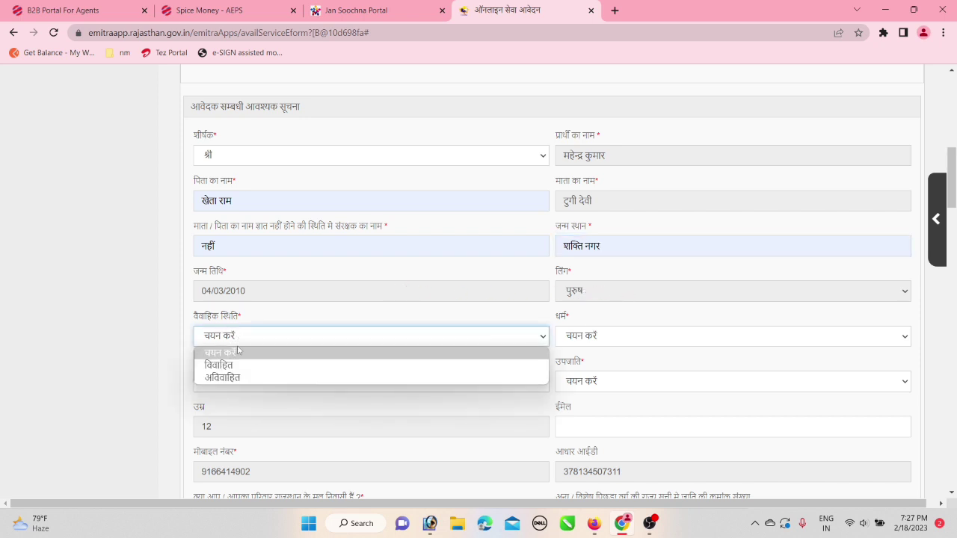
pyautogui.click(236, 379)
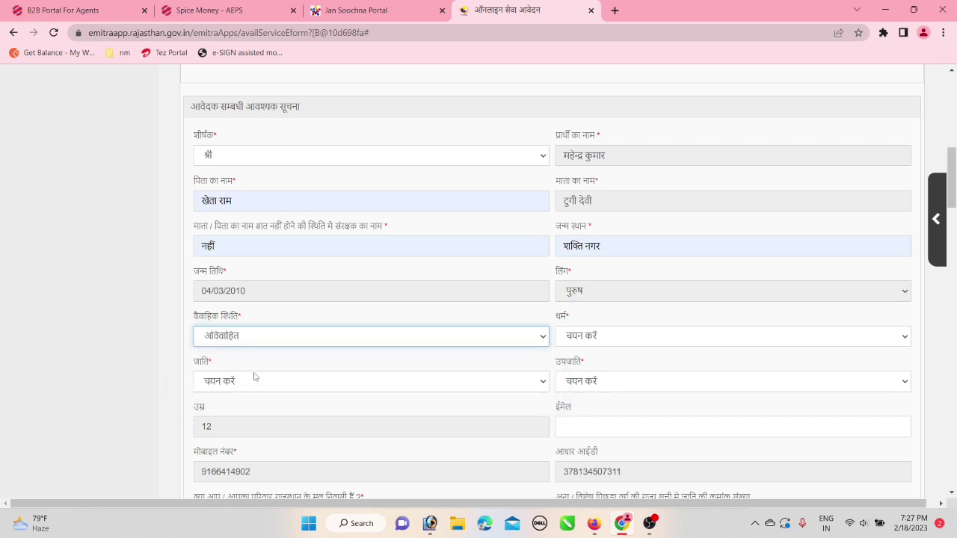
pyautogui.click(584, 338)
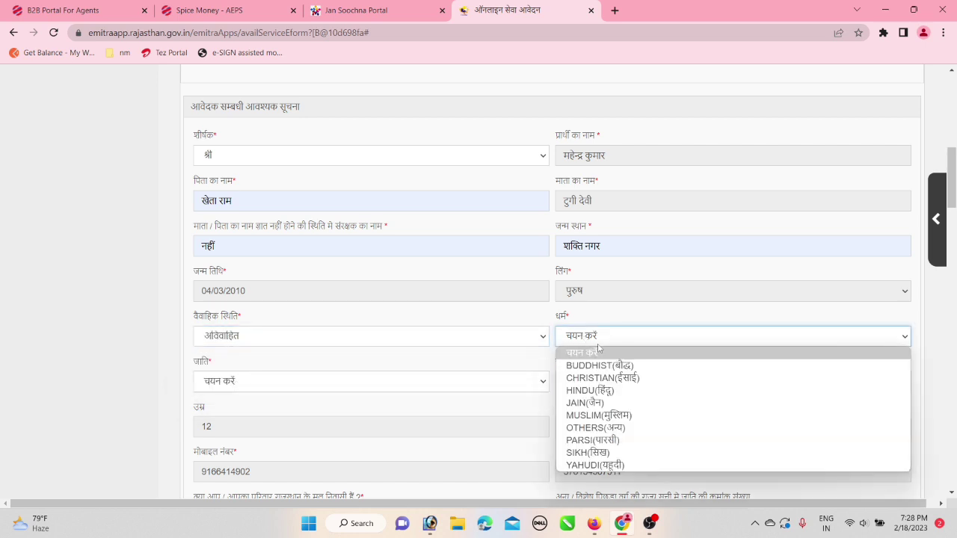
pyautogui.click(595, 388)
# Choose caste OTHER BACKWARD CLASS with sub-caste 28 JAT.
pyautogui.click(388, 385)
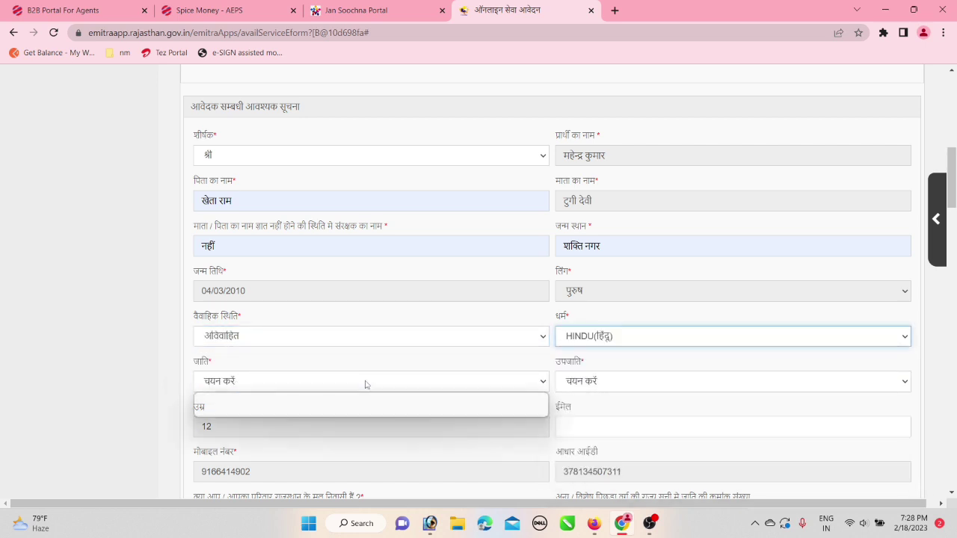
pyautogui.click(329, 419)
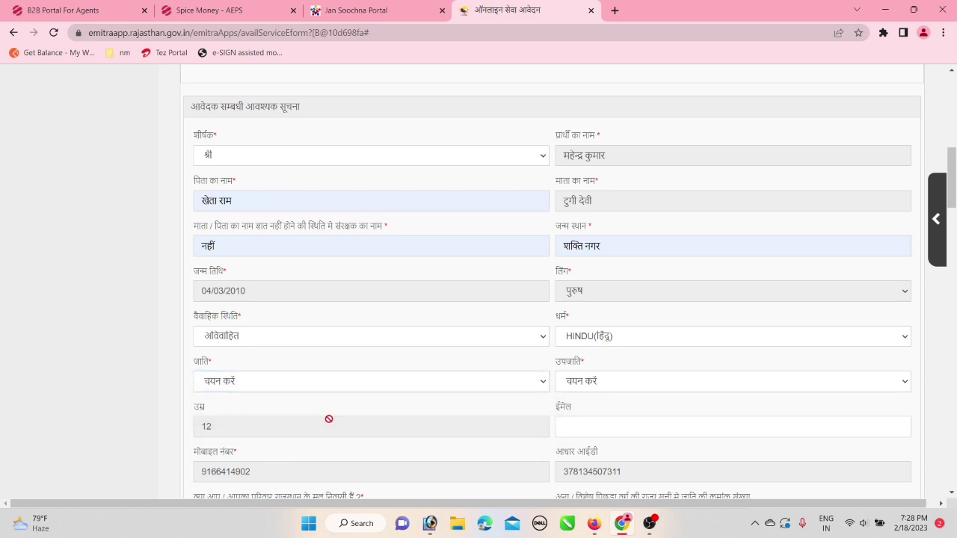
pyautogui.click(322, 385)
pyautogui.click(316, 411)
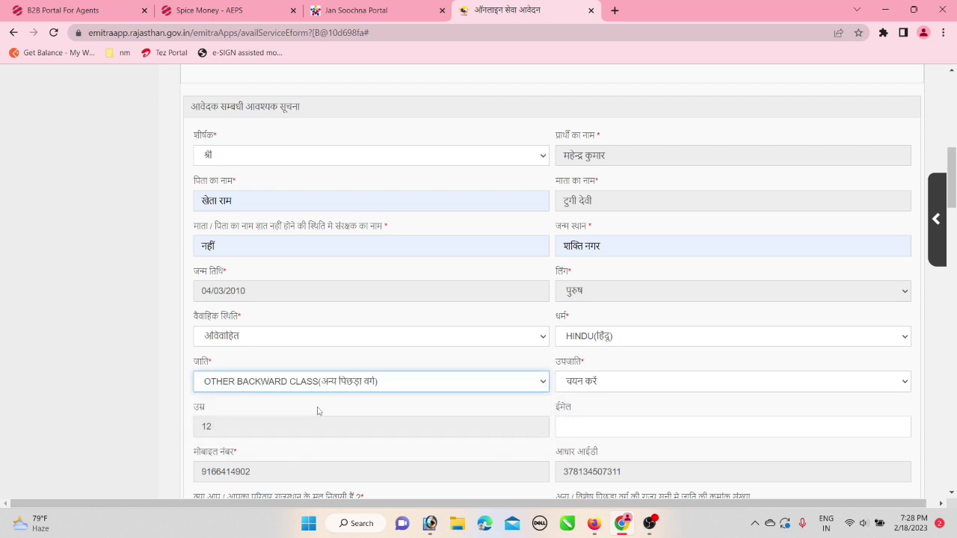
pyautogui.click(618, 382)
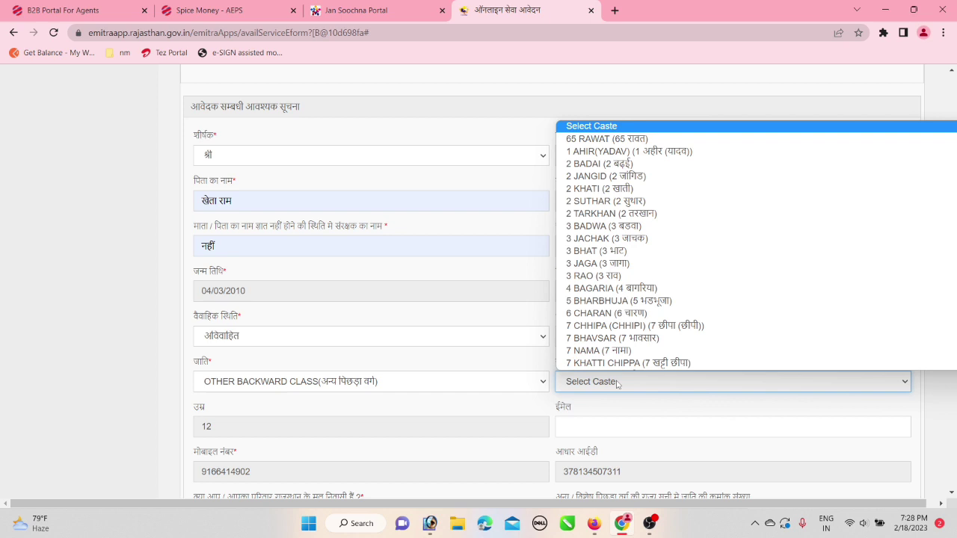
pyautogui.press('2')
pyautogui.press('2')
pyautogui.press('2')
pyautogui.press('2')
pyautogui.press('2')
pyautogui.press('2')
pyautogui.press('2')
pyautogui.press('2')
pyautogui.press('2')
pyautogui.press('2')
pyautogui.press('2')
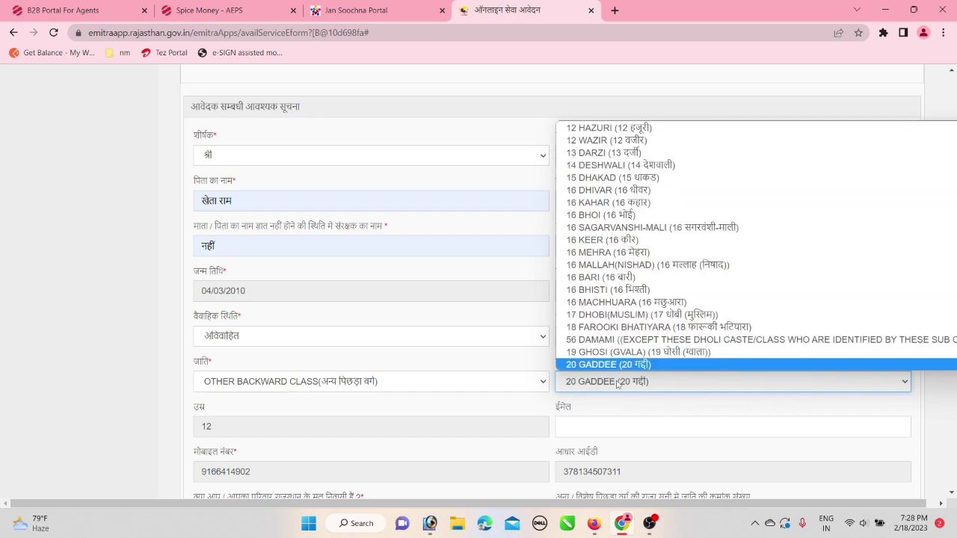
pyautogui.press('2')
pyautogui.press('2')
pyautogui.press('2')
pyautogui.press('2')
pyautogui.press('2')
pyautogui.press('2')
pyautogui.press('2')
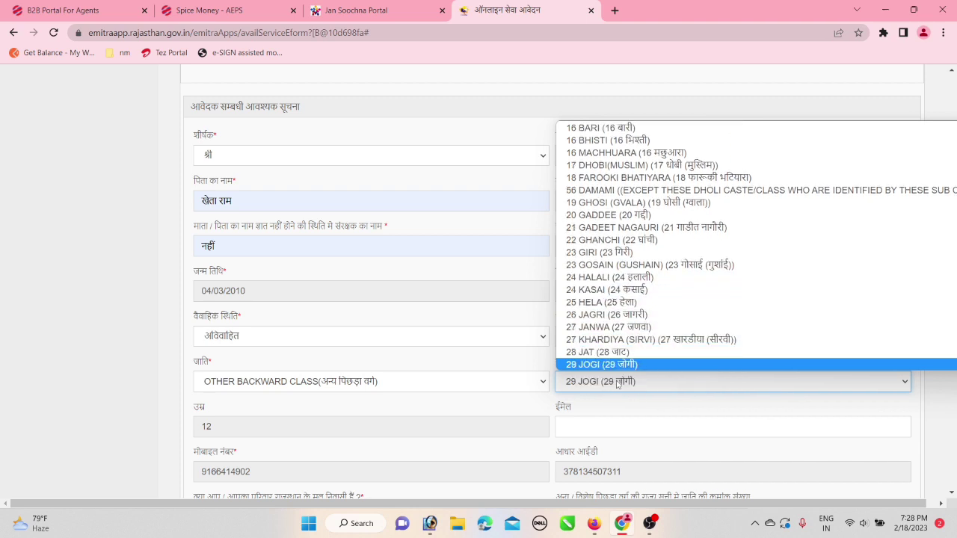
pyautogui.click(603, 355)
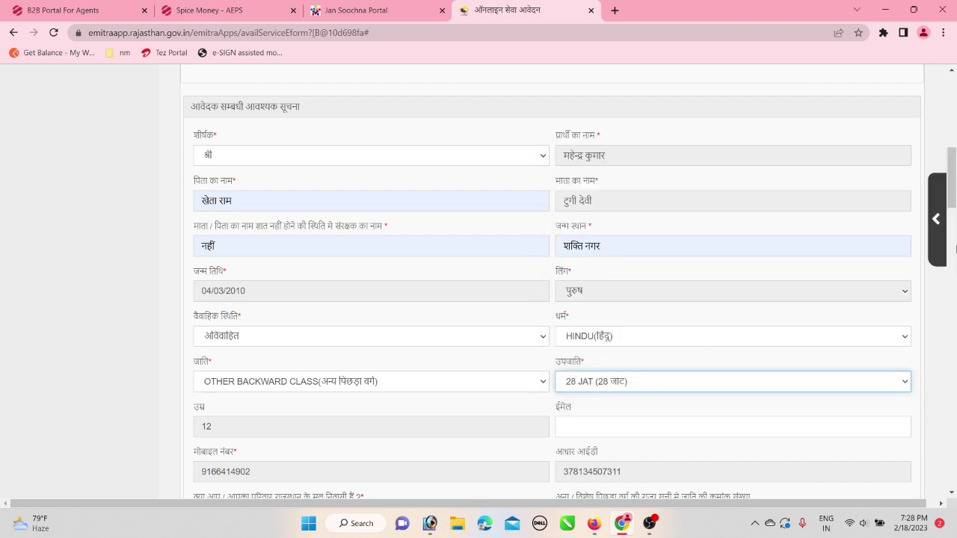
# Answer Rajasthan native Yes, OBC serial number 28, creamy layer No, Rajasthan resident Yes.
pyautogui.scroll(-3, 955, 240)
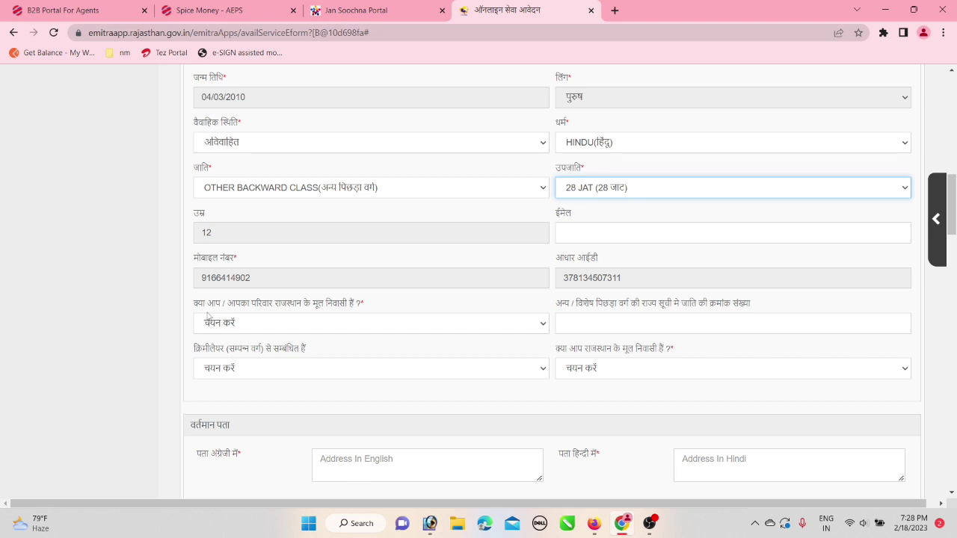
pyautogui.click(349, 324)
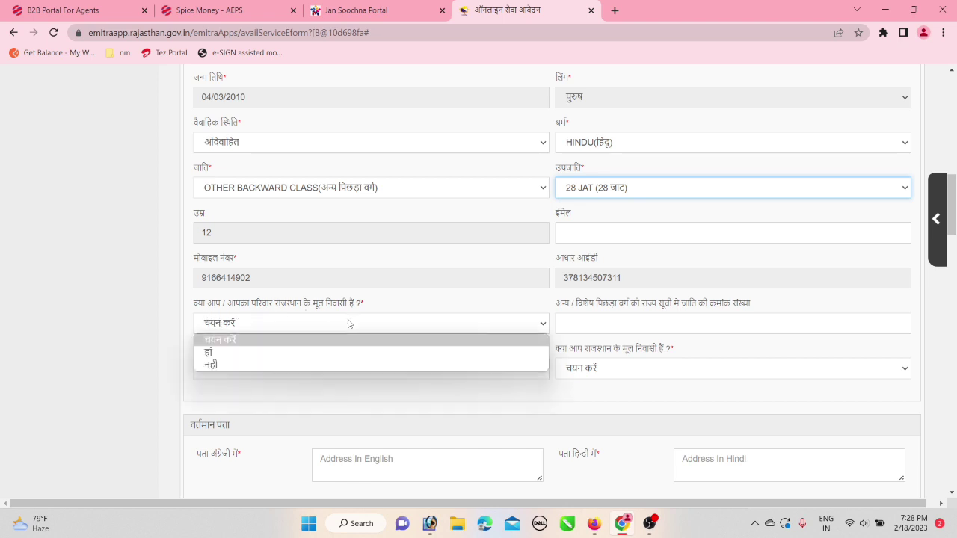
pyautogui.click(313, 351)
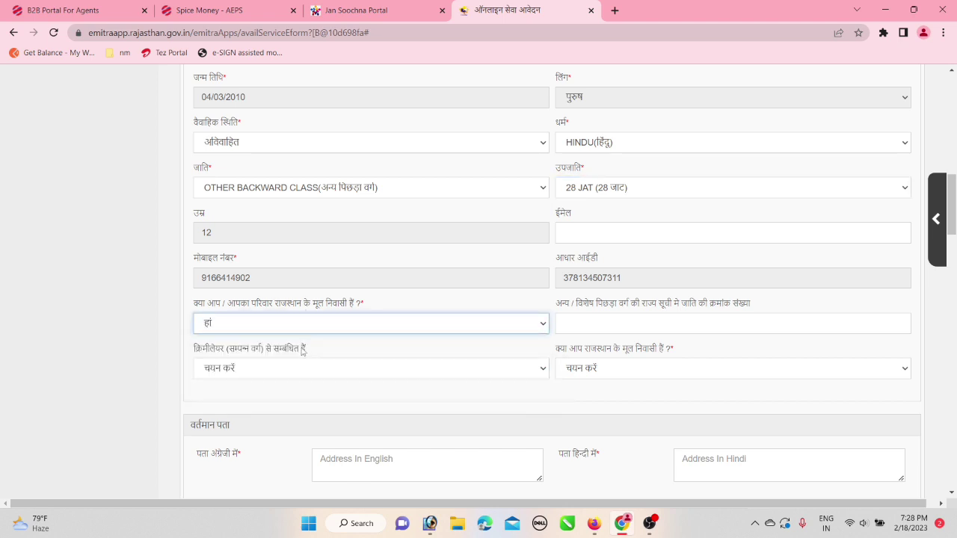
pyautogui.click(584, 316)
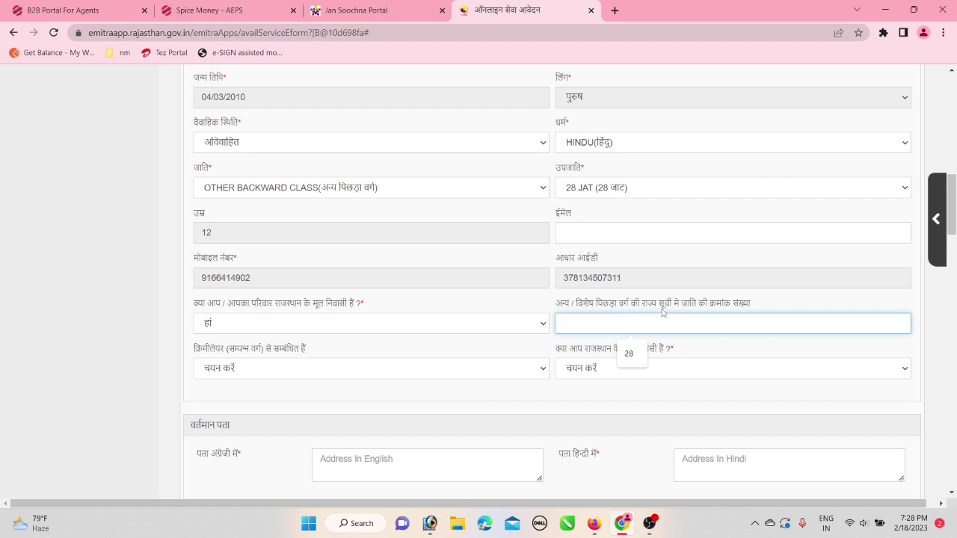
pyautogui.click(631, 353)
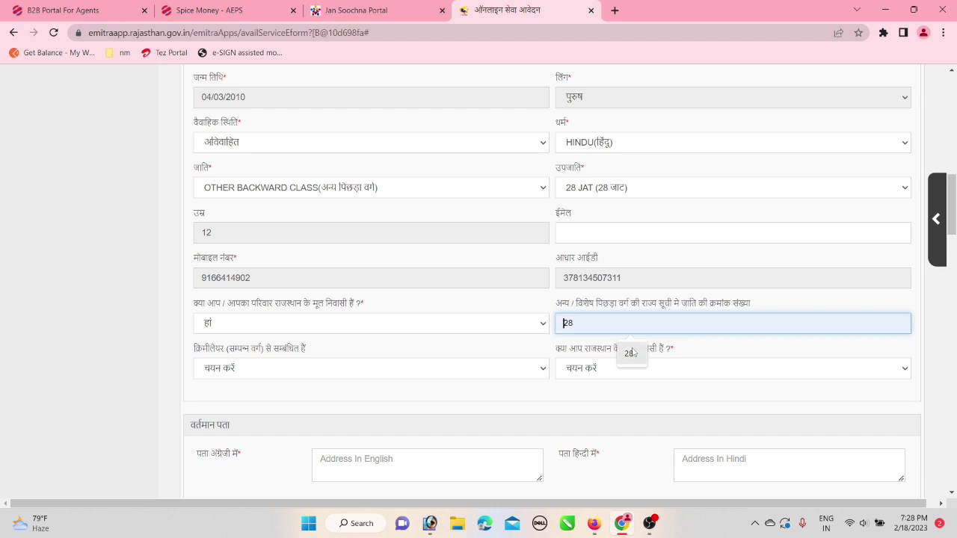
pyautogui.click(632, 353)
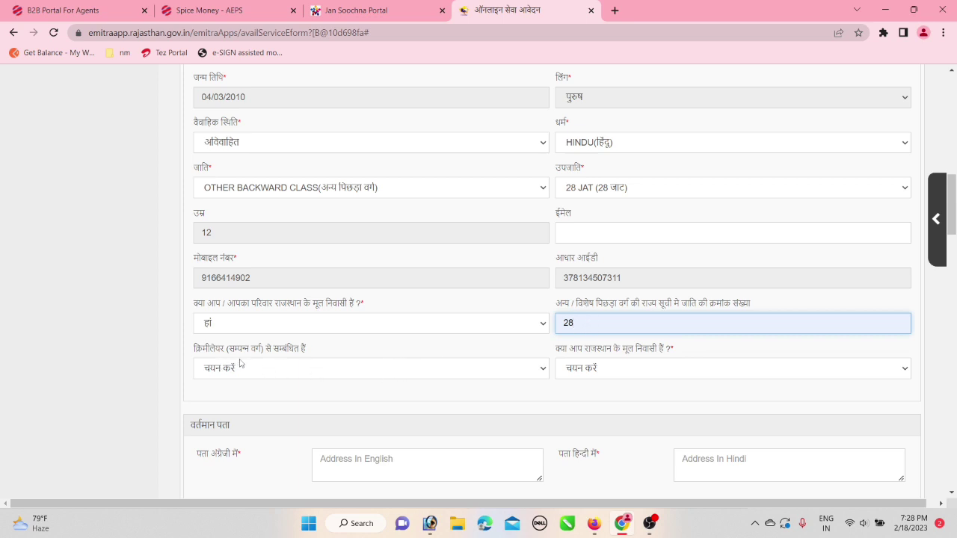
pyautogui.click(281, 372)
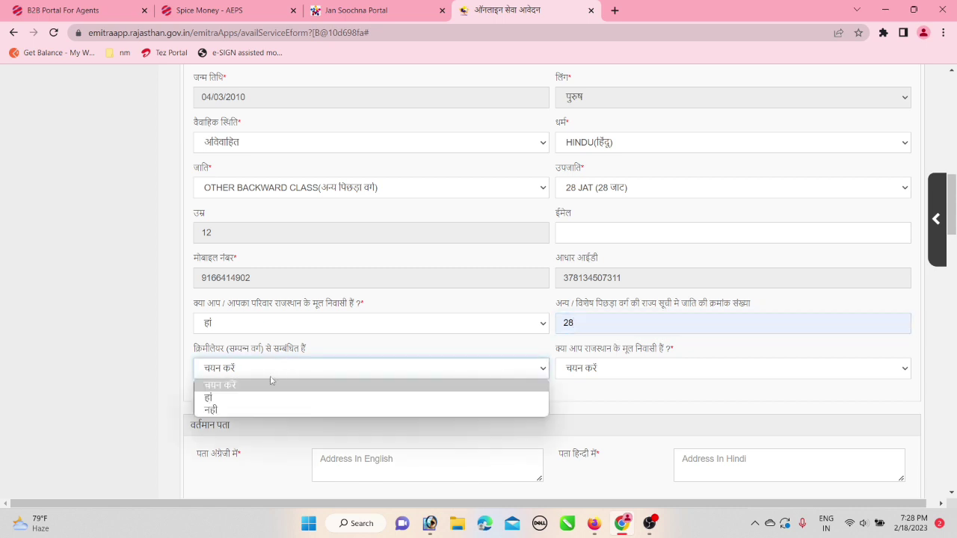
pyautogui.click(250, 410)
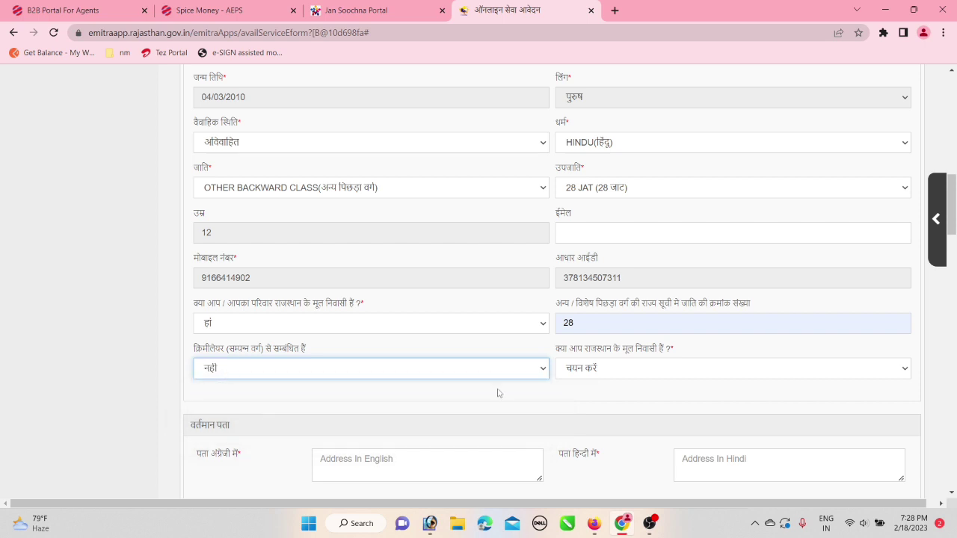
pyautogui.click(647, 370)
pyautogui.click(605, 398)
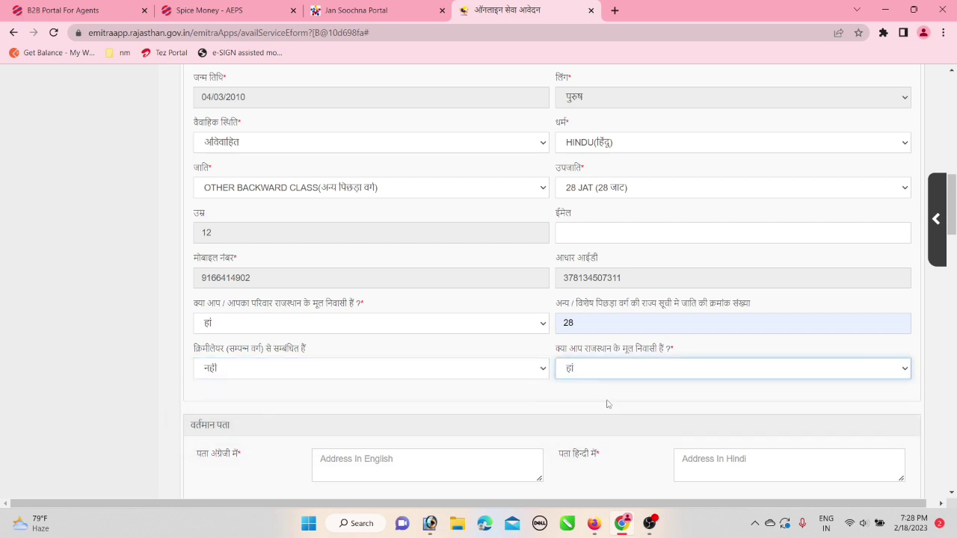
pyautogui.moveTo(952, 219); pyautogui.dragTo(954, 252)
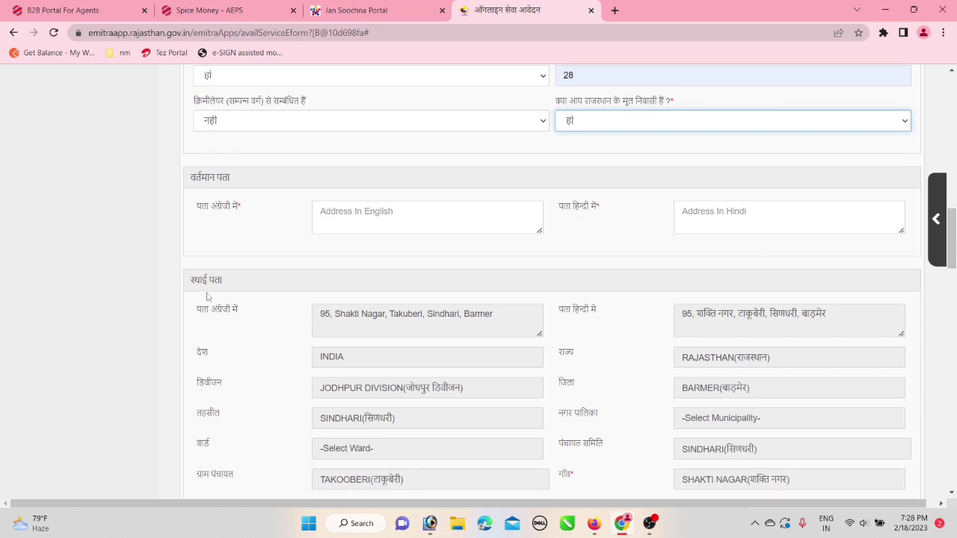
pyautogui.moveTo(498, 314); pyautogui.dragTo(320, 311)
pyautogui.hotkey('ctrl', 'c')
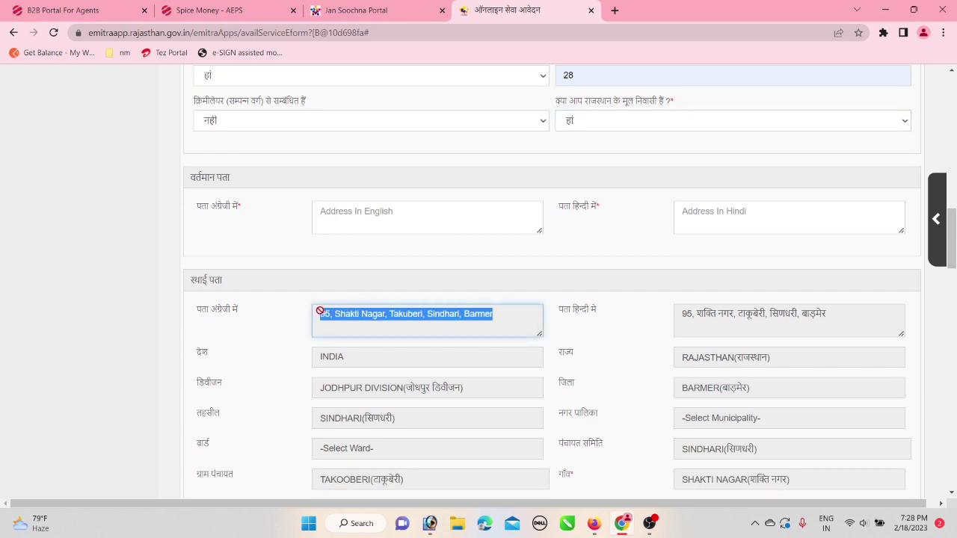
pyautogui.click(345, 217)
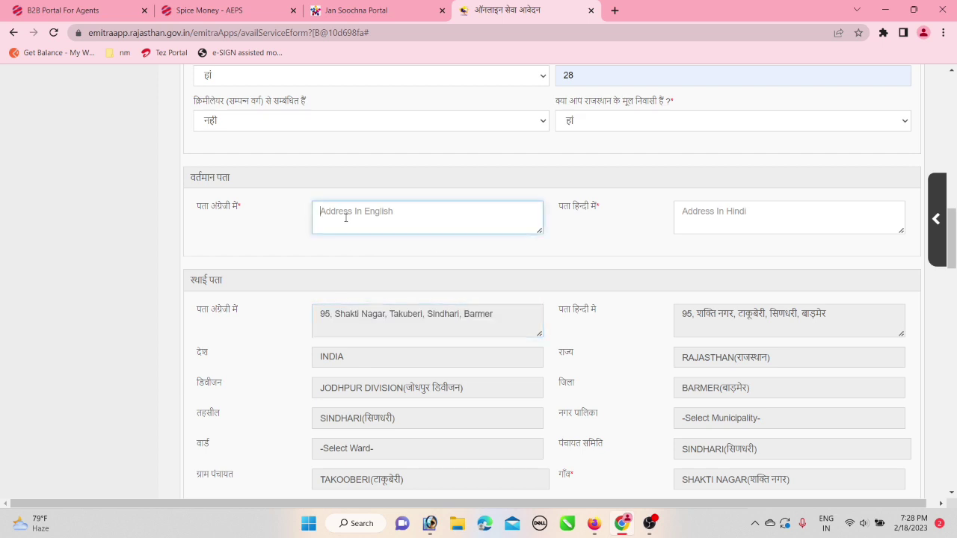
pyautogui.hotkey('ctrl', 'v')
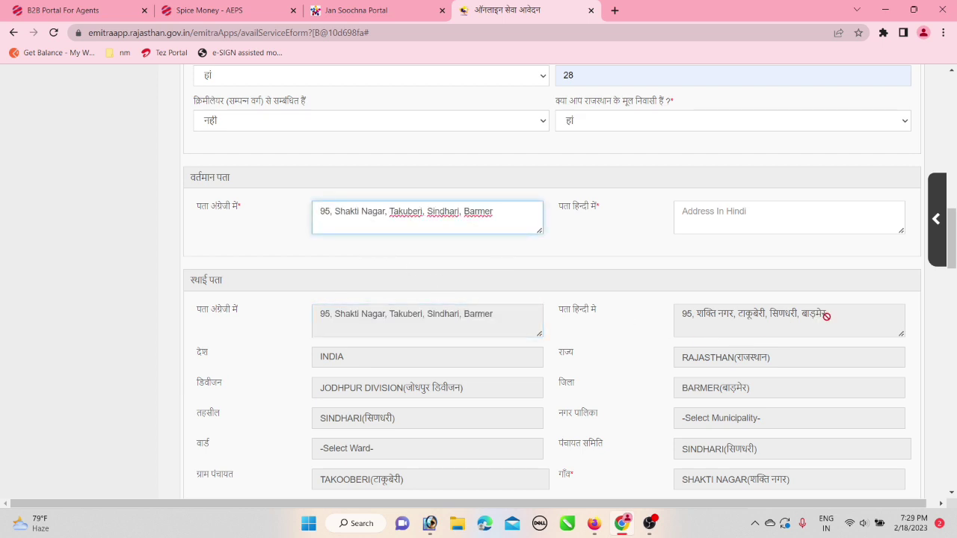
pyautogui.moveTo(827, 317); pyautogui.dragTo(683, 314)
pyautogui.hotkey('ctrl', 'c')
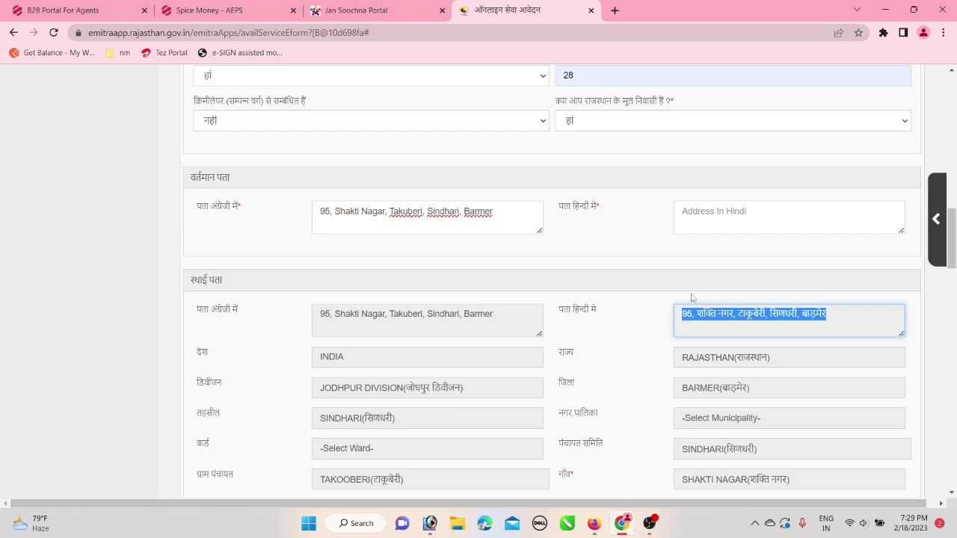
pyautogui.click(700, 212)
pyautogui.hotkey('ctrl', 'v')
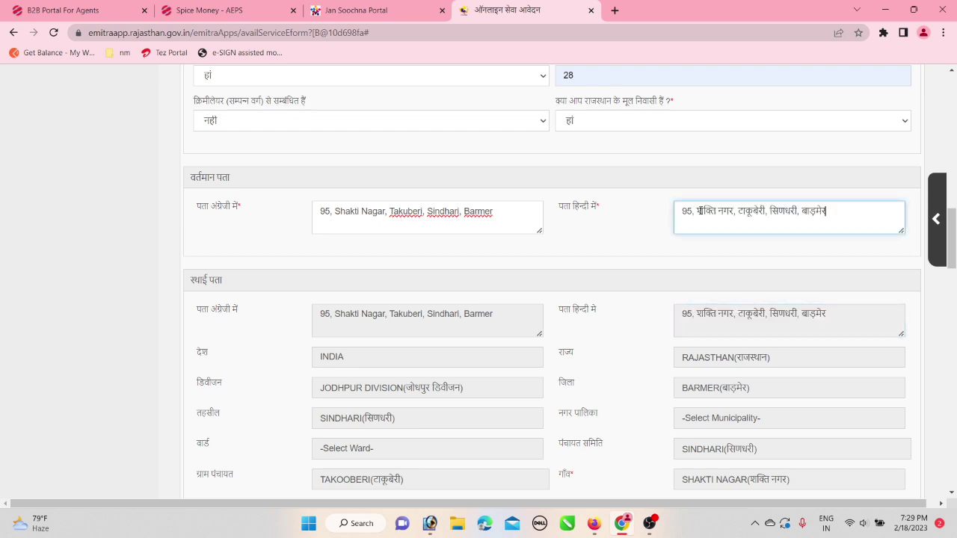
pyautogui.moveTo(951, 255); pyautogui.dragTo(953, 287)
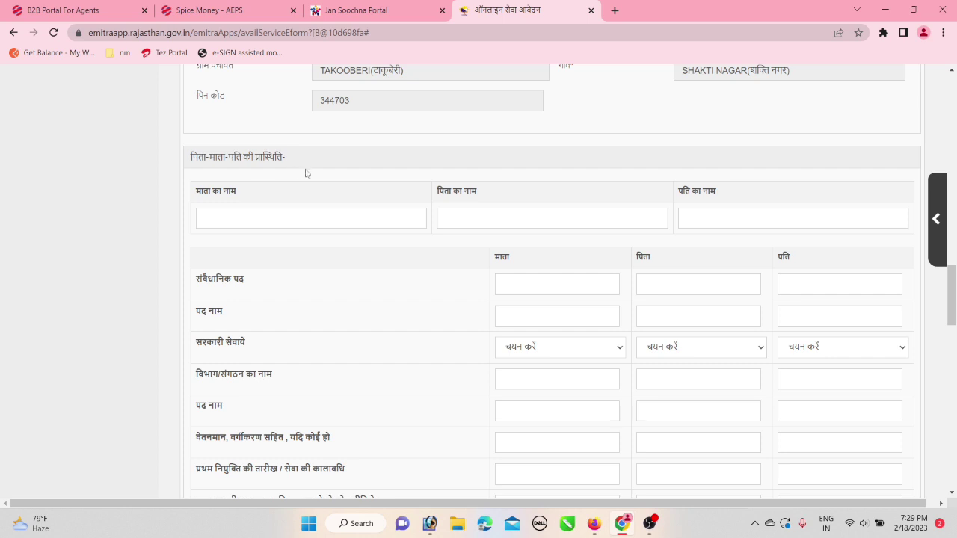
pyautogui.click(449, 216)
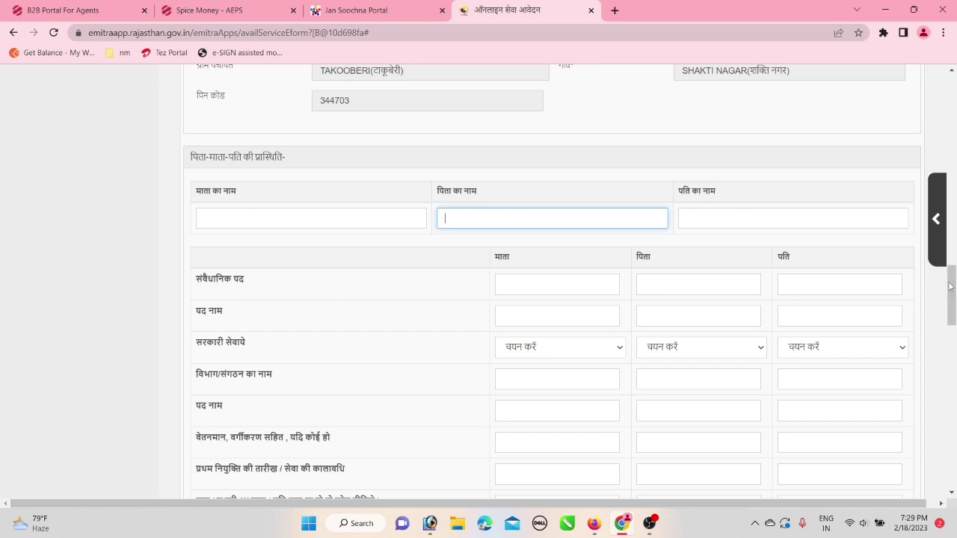
pyautogui.moveTo(952, 287); pyautogui.dragTo(951, 304)
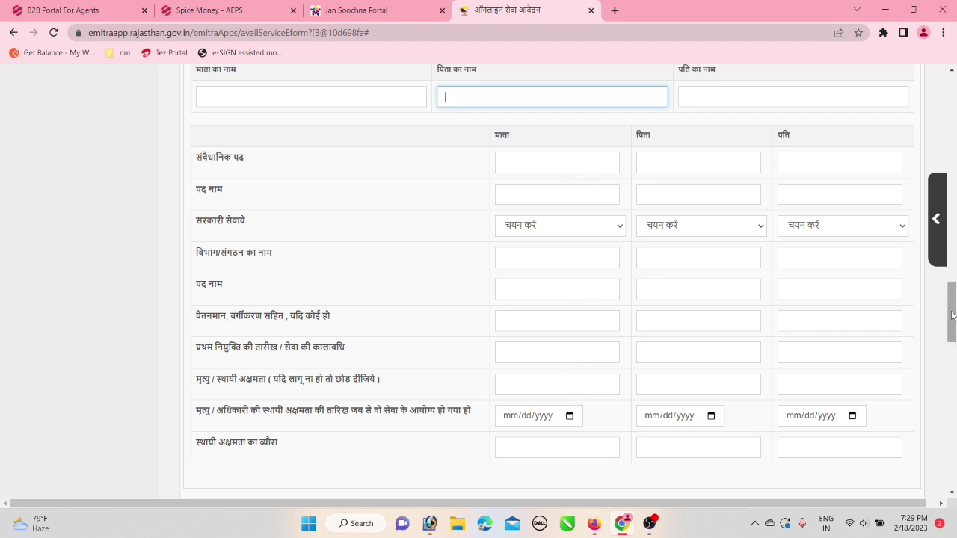
pyautogui.scroll(-1, 798, 282)
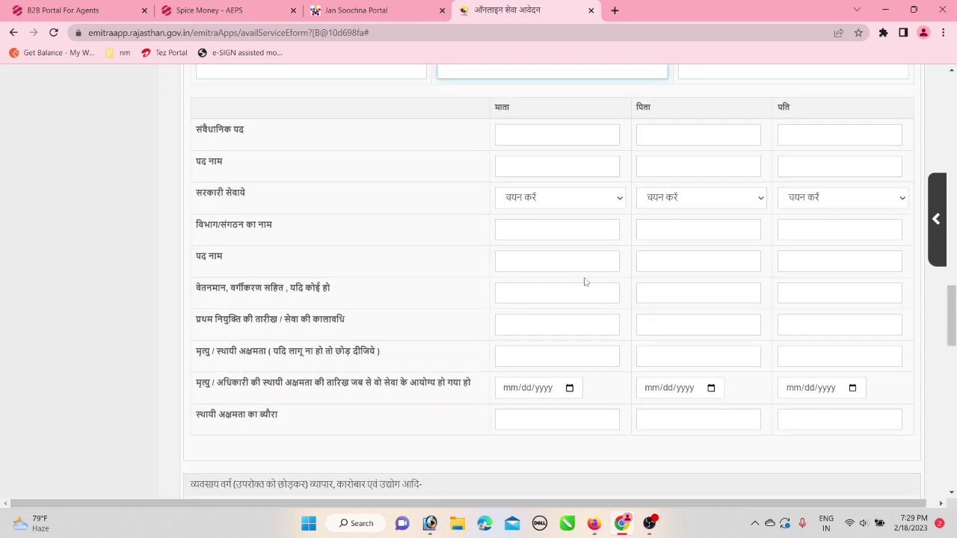
pyautogui.moveTo(950, 283); pyautogui.dragTo(952, 335)
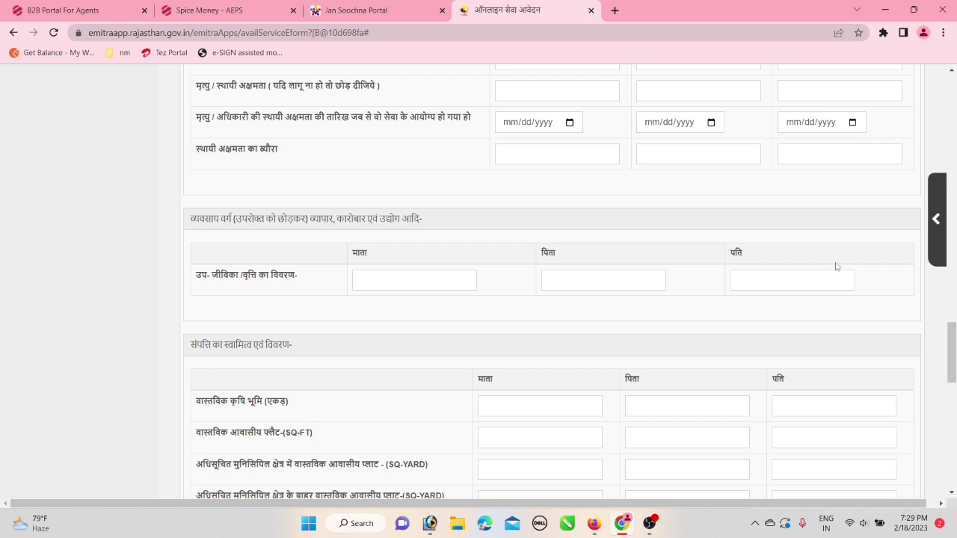
pyautogui.scroll(-3, 836, 357)
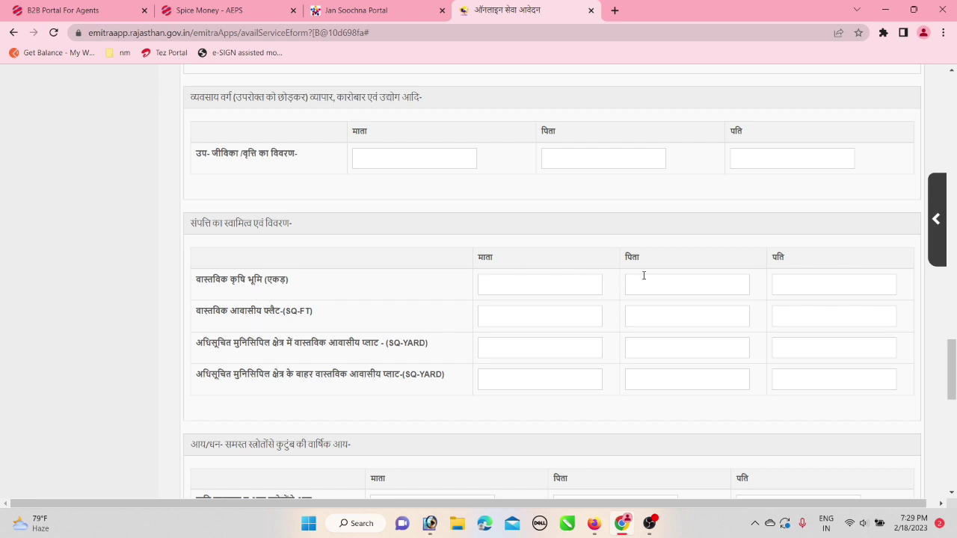
pyautogui.scroll(-1, 952, 366)
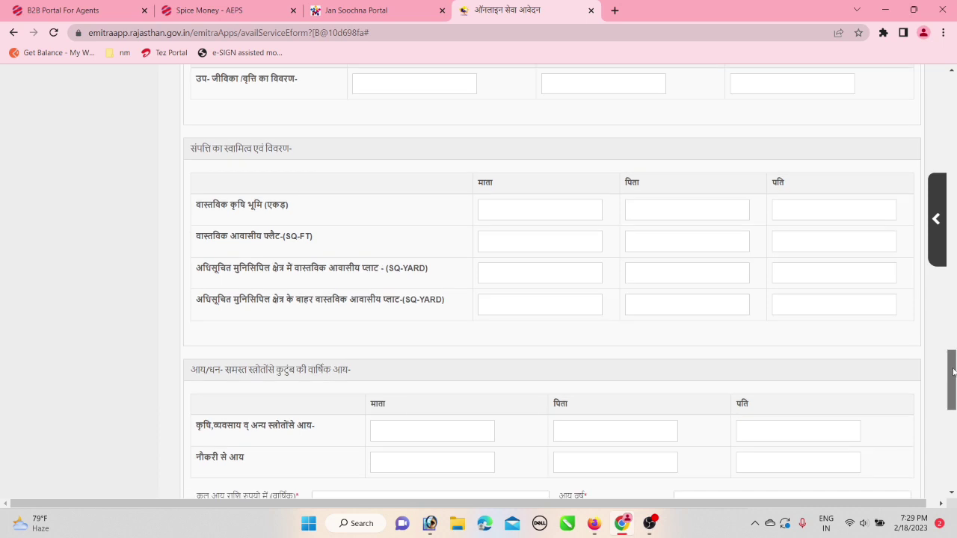
pyautogui.scroll(-1, 952, 371)
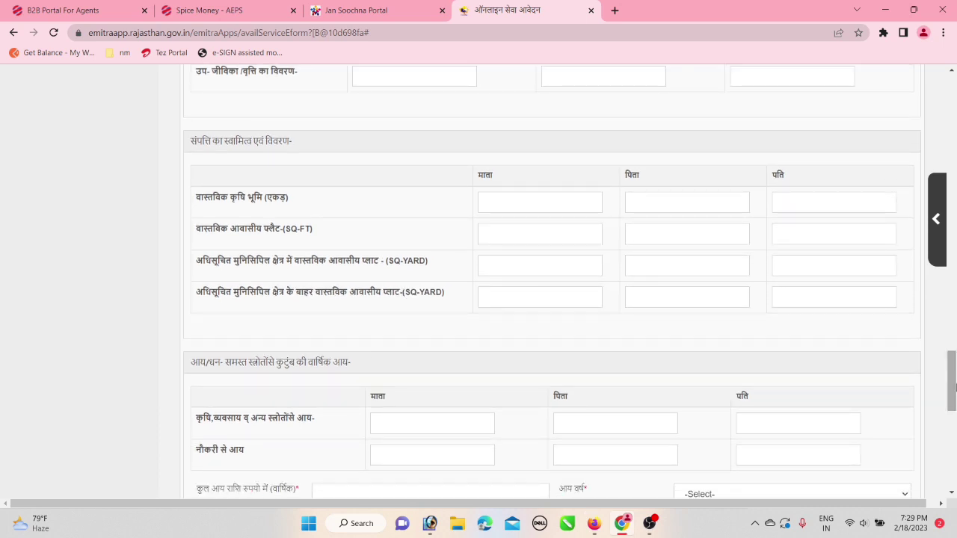
pyautogui.scroll(-3, 953, 386)
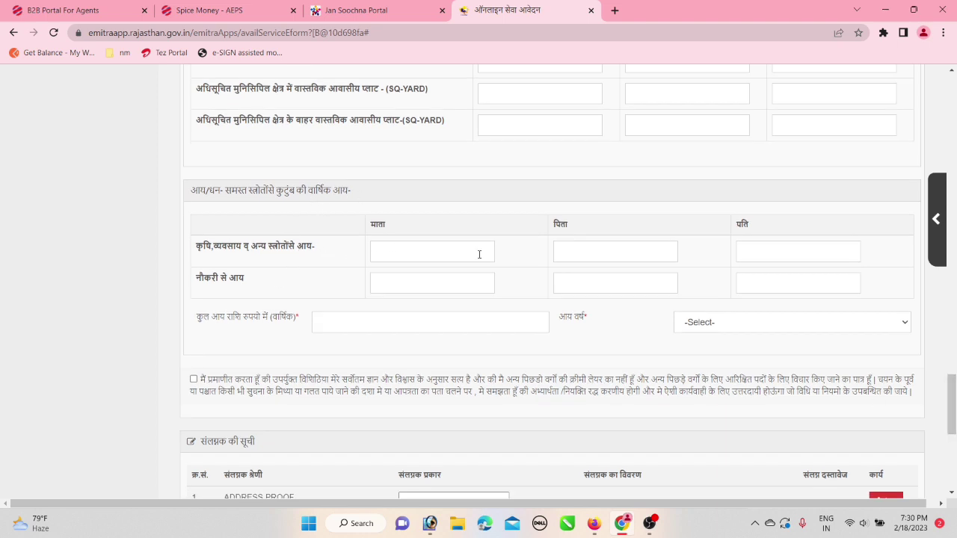
# Enter 80000 as father's income and total annual income for 2021-22, and tick the declaration.
pyautogui.click(579, 255)
pyautogui.click(620, 282)
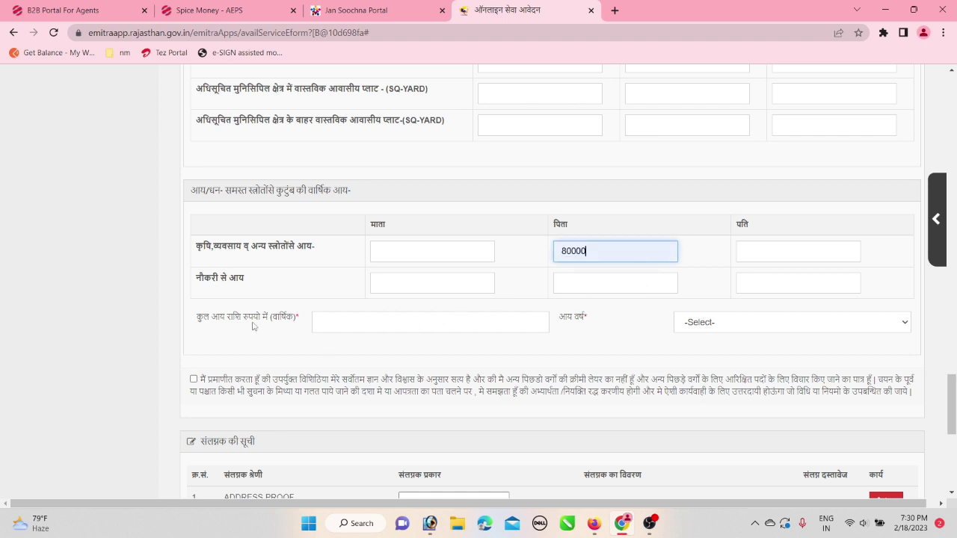
pyautogui.click(364, 317)
pyautogui.click(385, 351)
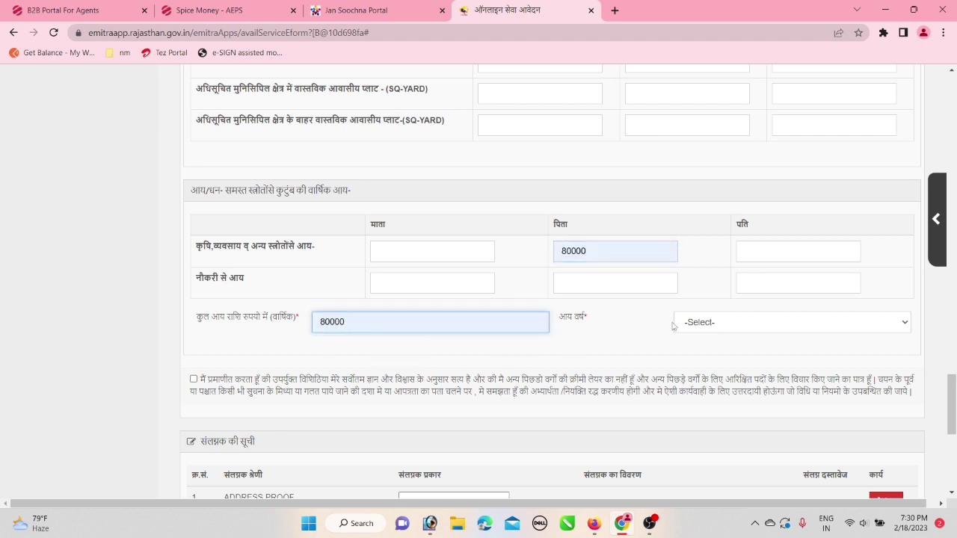
pyautogui.click(701, 326)
pyautogui.click(705, 361)
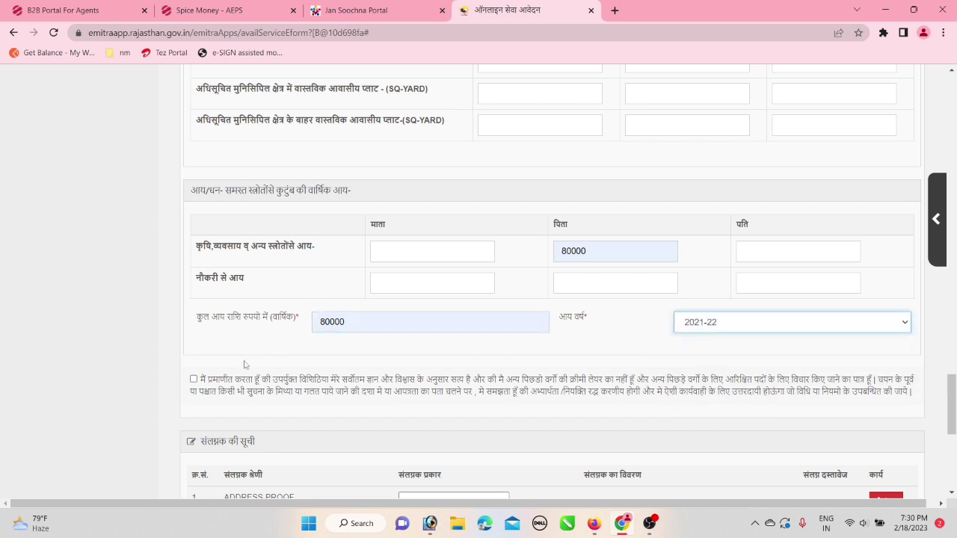
pyautogui.click(193, 379)
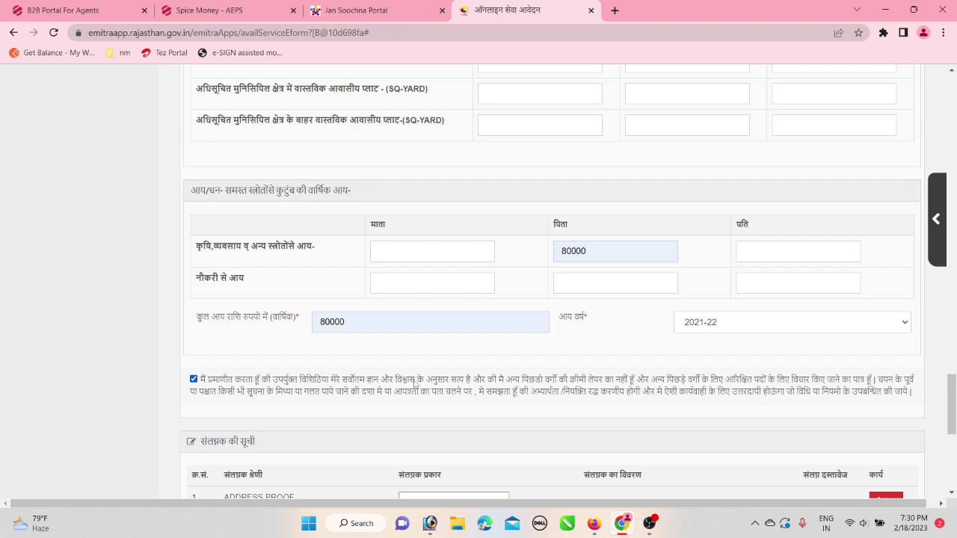
pyautogui.scroll(-3, 929, 423)
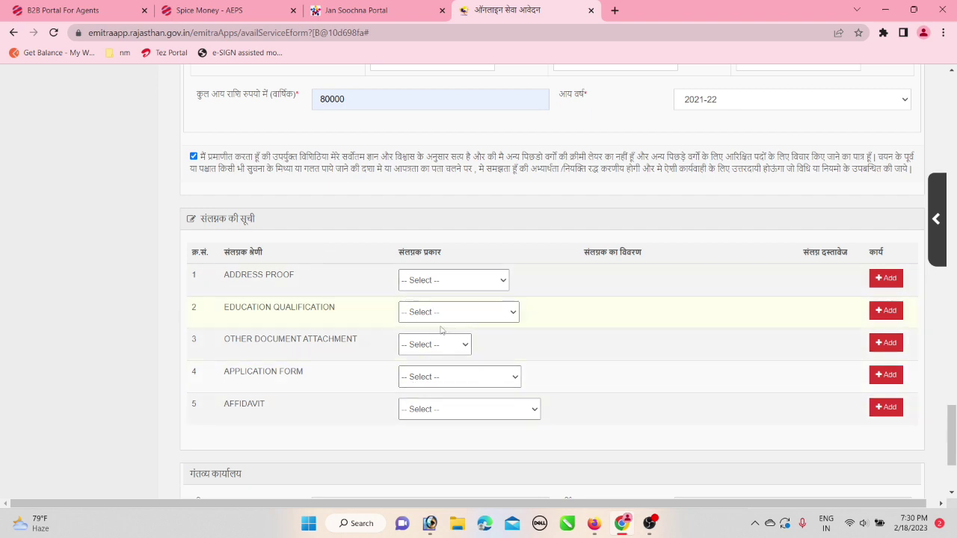
# Choose Ration Card as address proof and enter its number, dismissing the data-not-found alert.
pyautogui.click(422, 284)
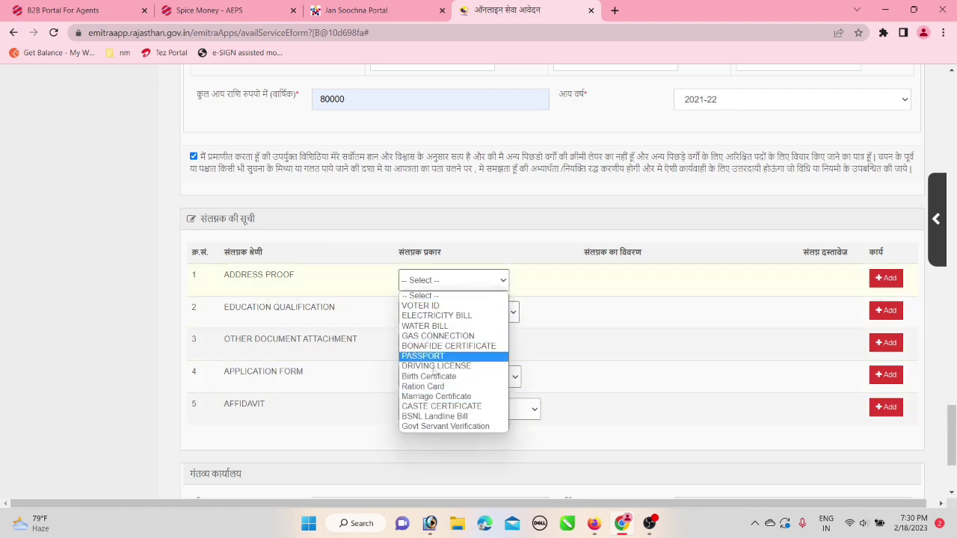
pyautogui.click(432, 386)
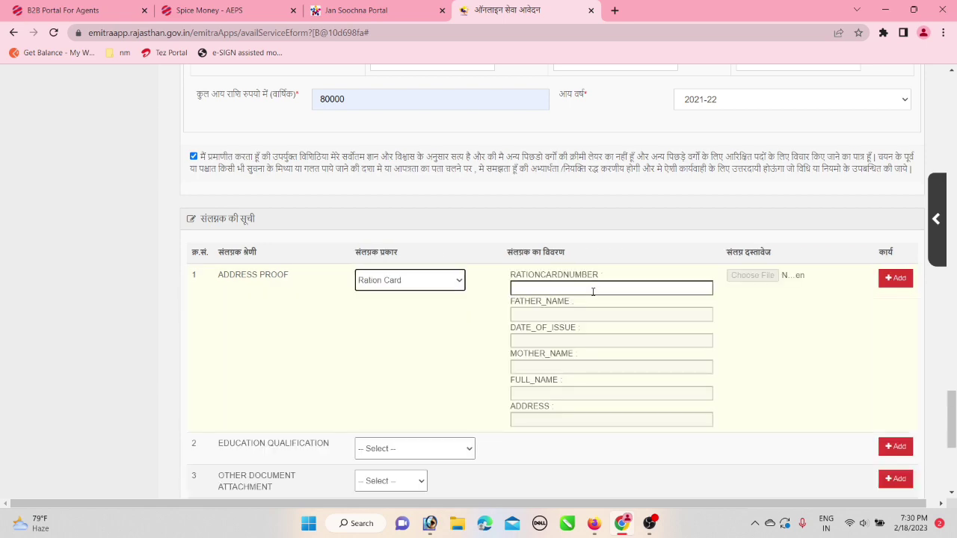
pyautogui.click(592, 292)
pyautogui.click(606, 333)
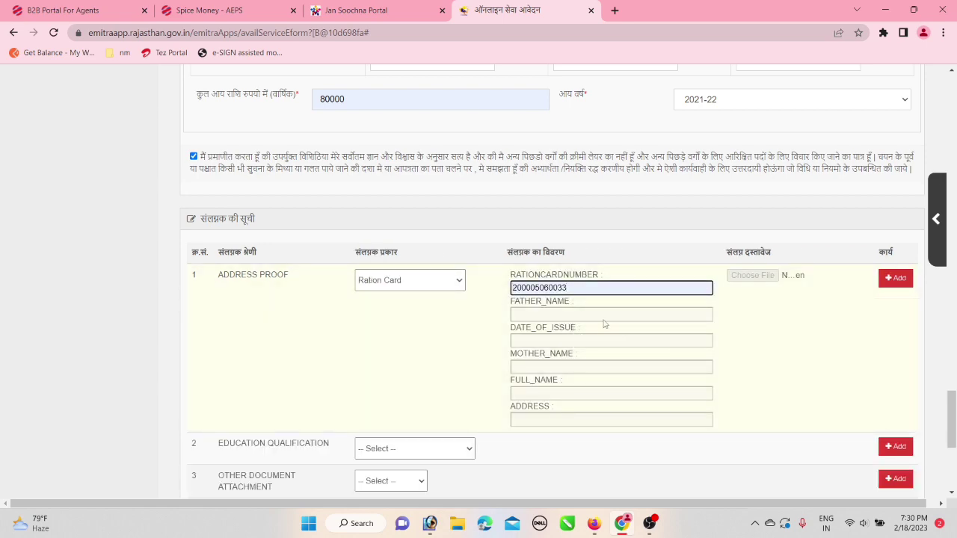
pyautogui.click(600, 311)
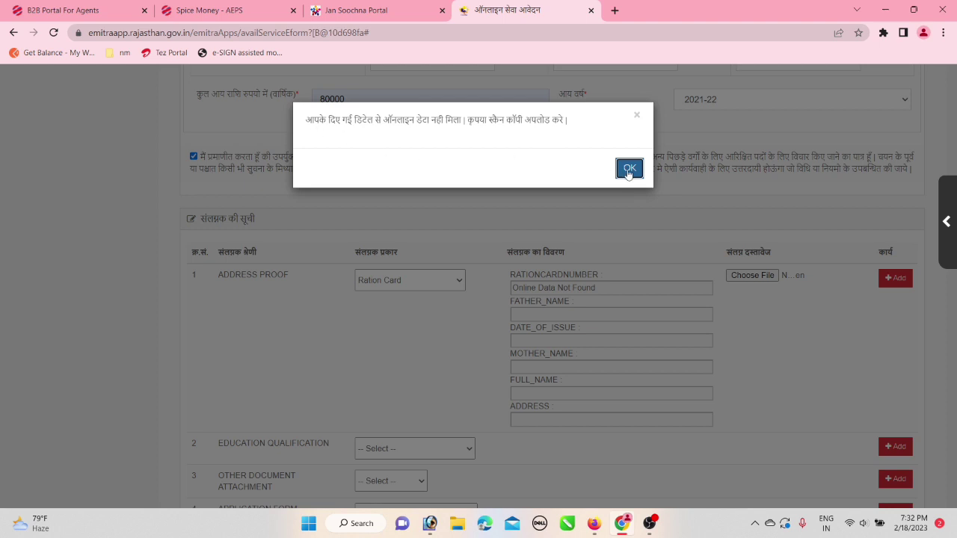
pyautogui.click(629, 169)
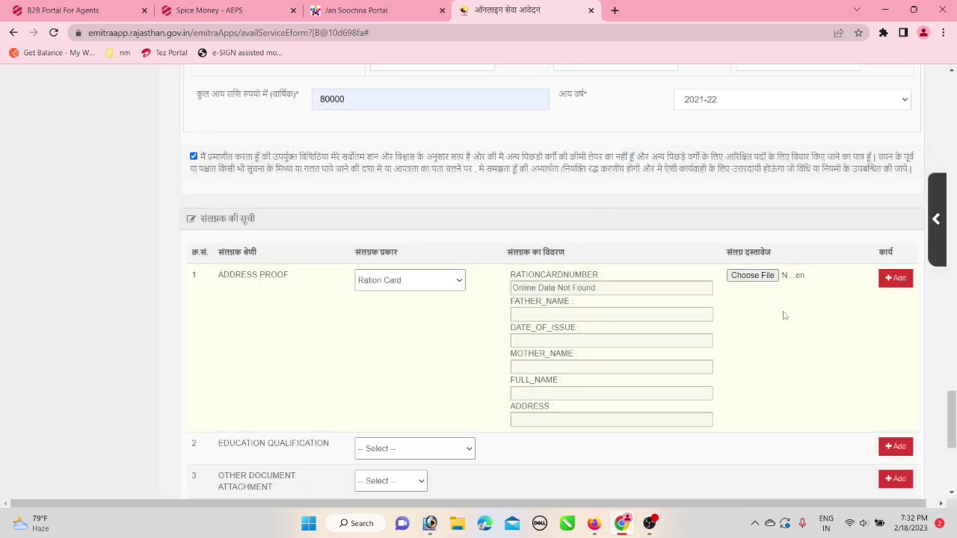
# Upload Rationcard.pdf and add it to the attachment list.
pyautogui.click(758, 277)
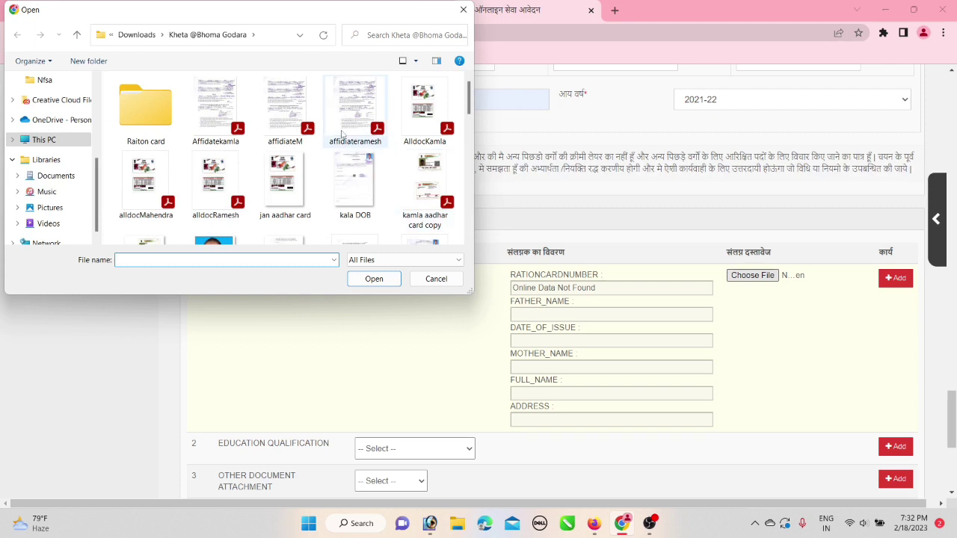
pyautogui.click(341, 135)
pyautogui.press('r')
pyautogui.press('r')
pyautogui.press('r')
pyautogui.press('r')
pyautogui.press('r')
pyautogui.press('r')
pyautogui.press('r')
pyautogui.press('r')
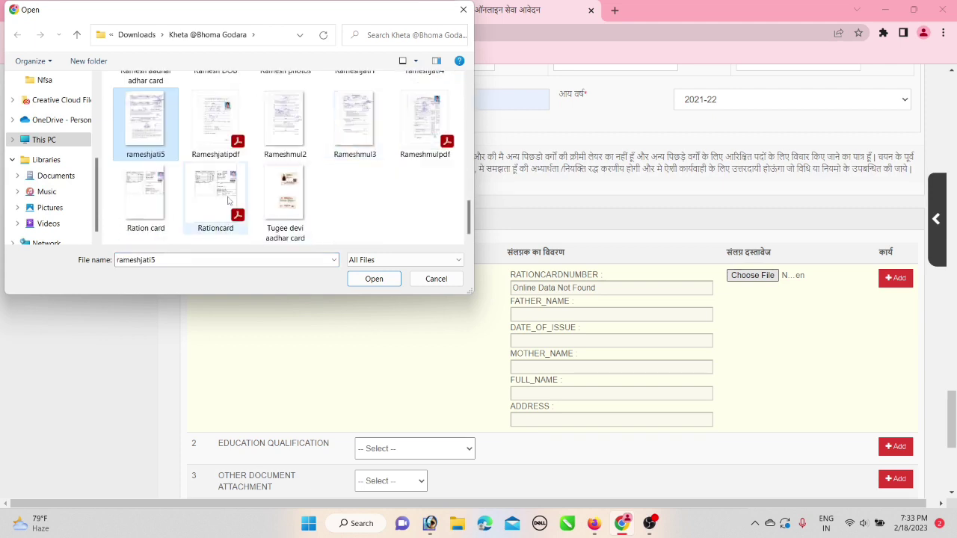
pyautogui.doubleClick(215, 193)
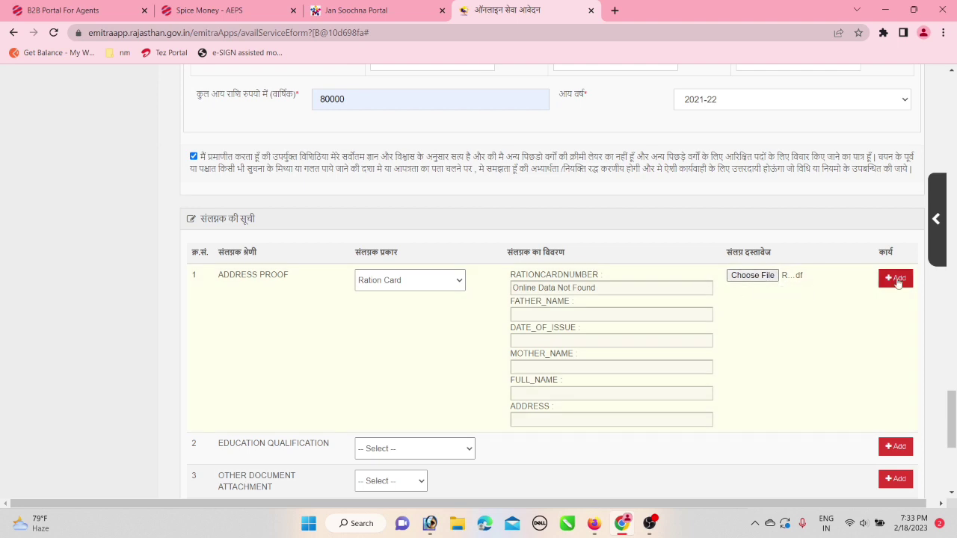
pyautogui.click(897, 280)
pyautogui.scroll(-4, 696, 299)
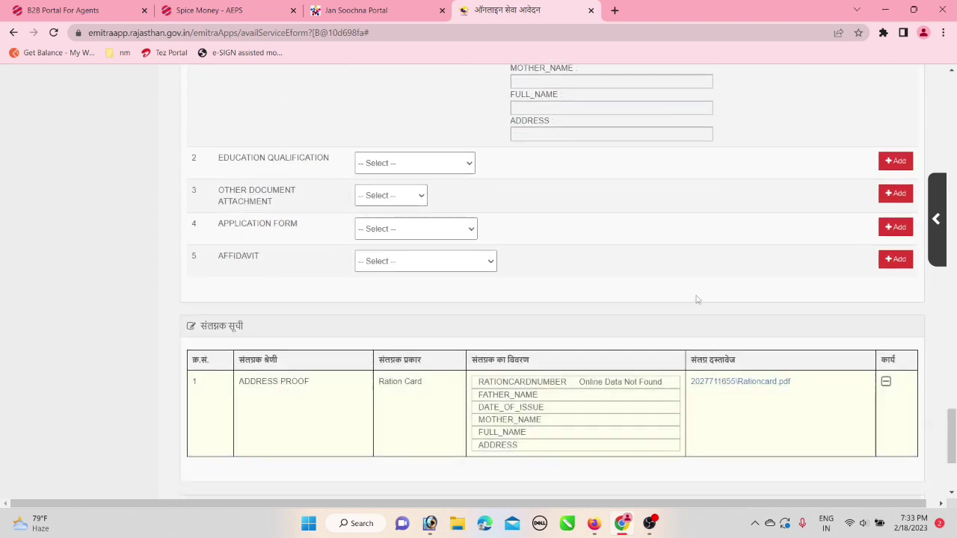
# Set the Other document attachment row with the detail 'all documents'.
pyautogui.click(442, 165)
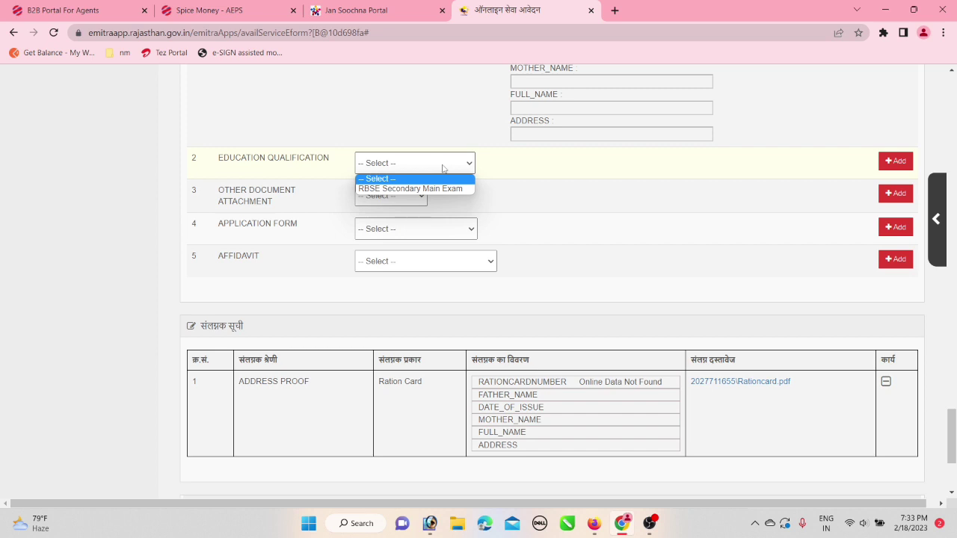
pyautogui.click(442, 165)
pyautogui.click(409, 196)
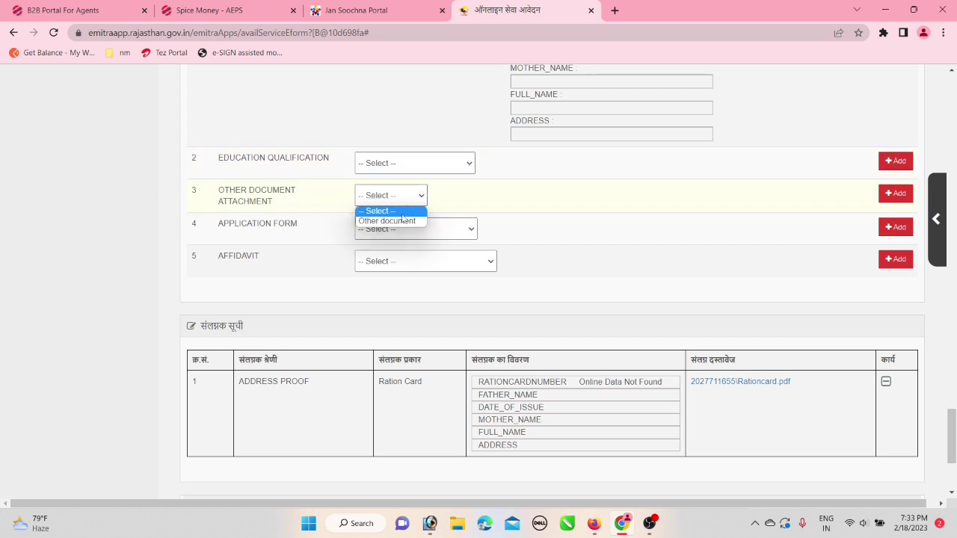
pyautogui.click(402, 220)
pyautogui.click(528, 205)
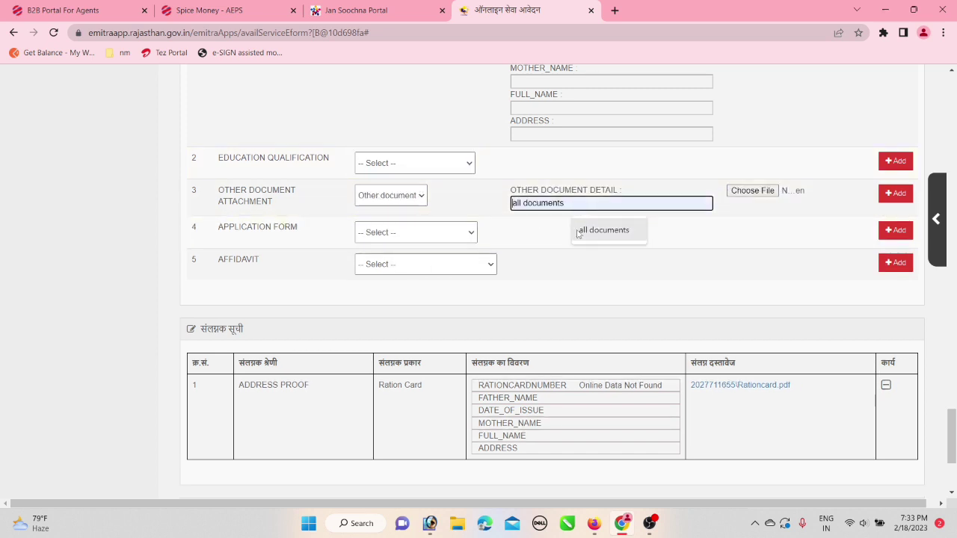
pyautogui.click(577, 233)
# Set the application form scan to 'Application form' and the nodal officer affidavit to 'Affadivit'.
pyautogui.click(437, 234)
pyautogui.click(441, 256)
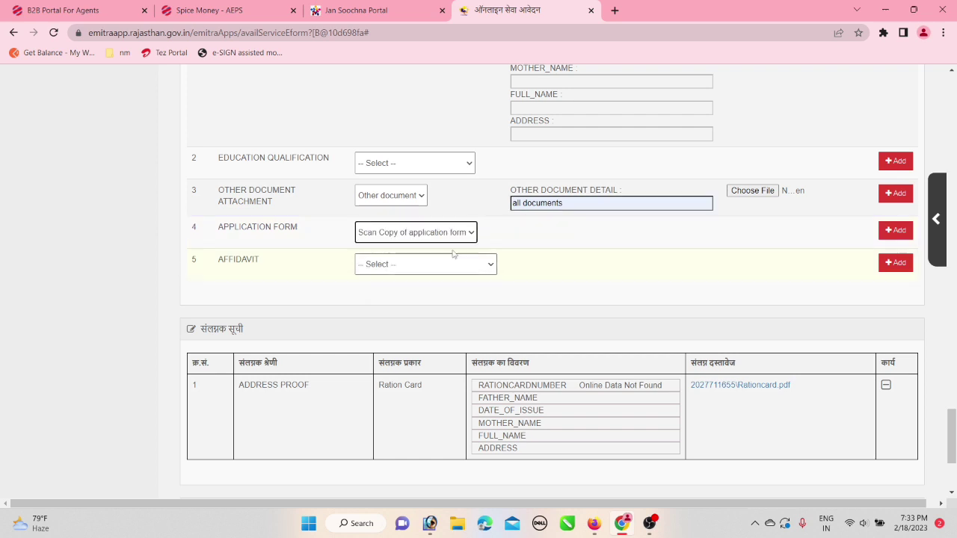
pyautogui.click(574, 240)
pyautogui.click(576, 265)
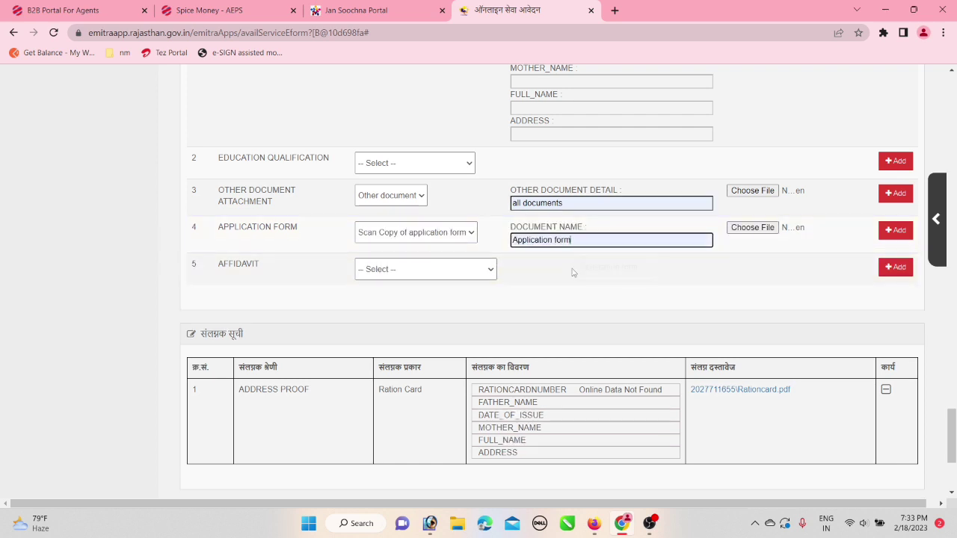
pyautogui.click(419, 274)
pyautogui.click(427, 294)
pyautogui.click(551, 275)
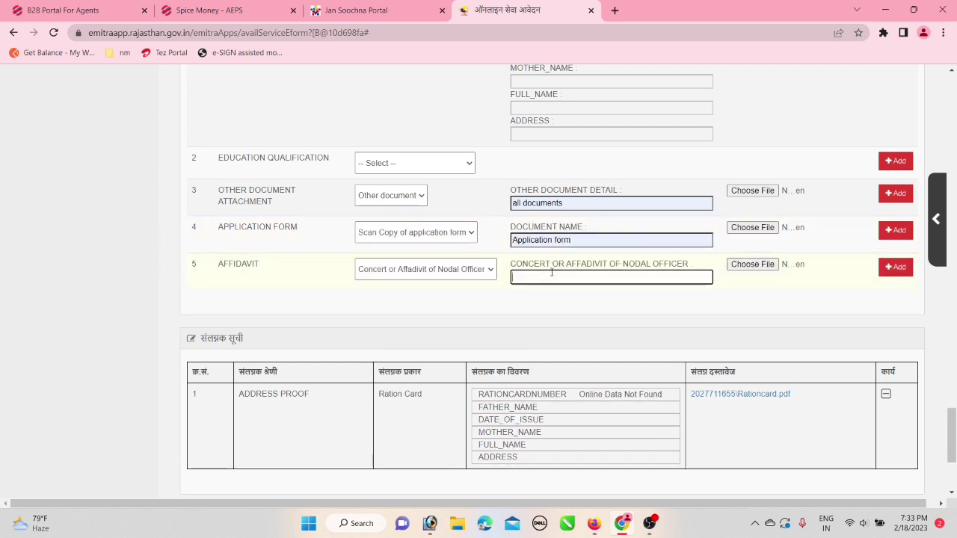
pyautogui.click(582, 303)
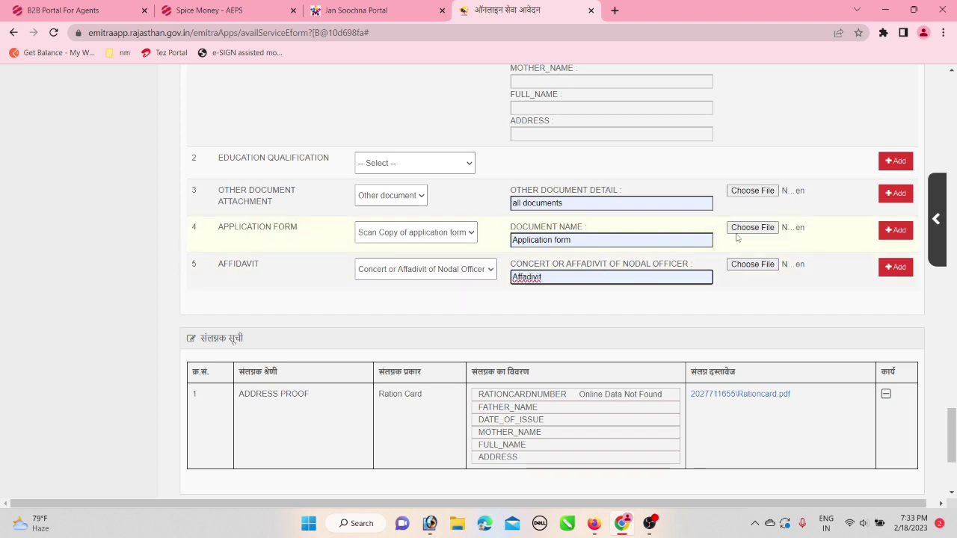
# Choose alldocMahendra for the other-document row and mahendrajatipdf for the application-form row.
pyautogui.click(751, 191)
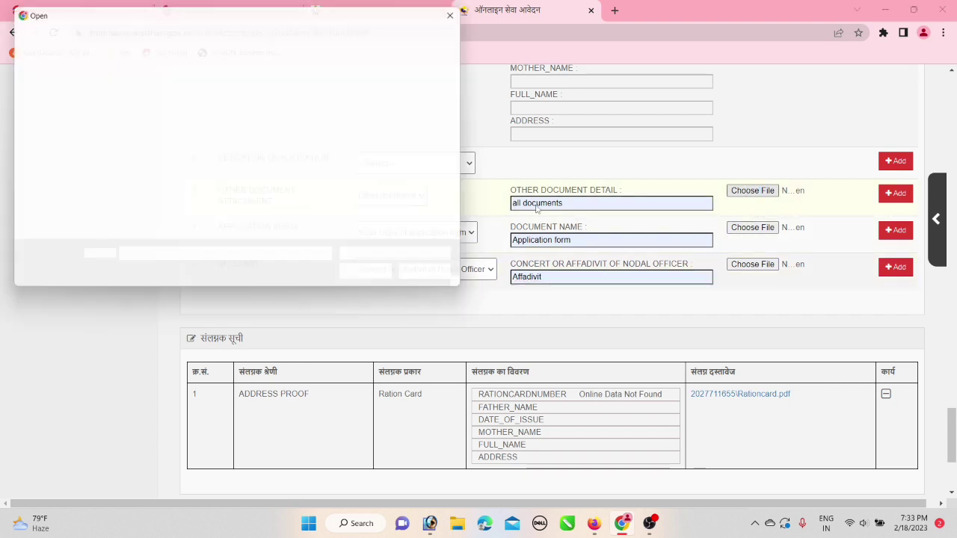
pyautogui.click(285, 139)
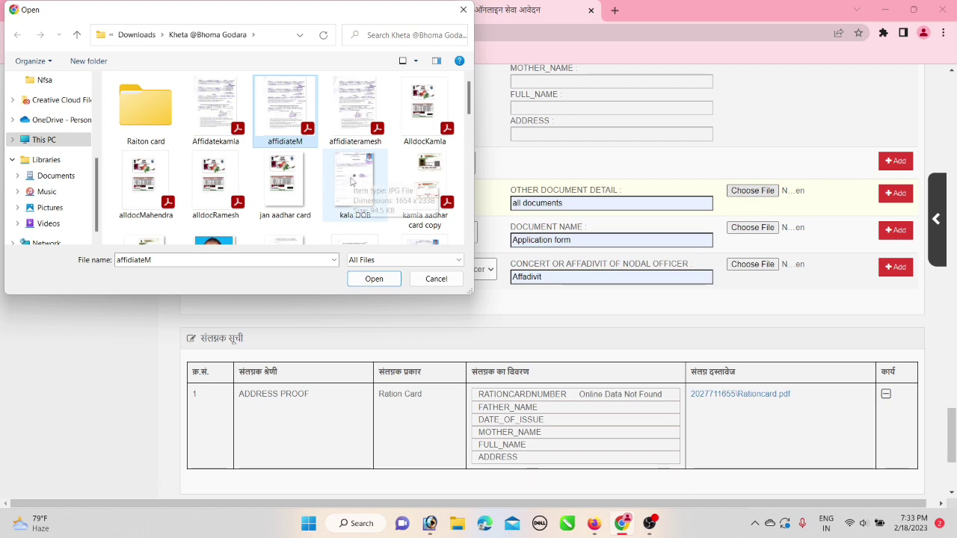
pyautogui.doubleClick(145, 179)
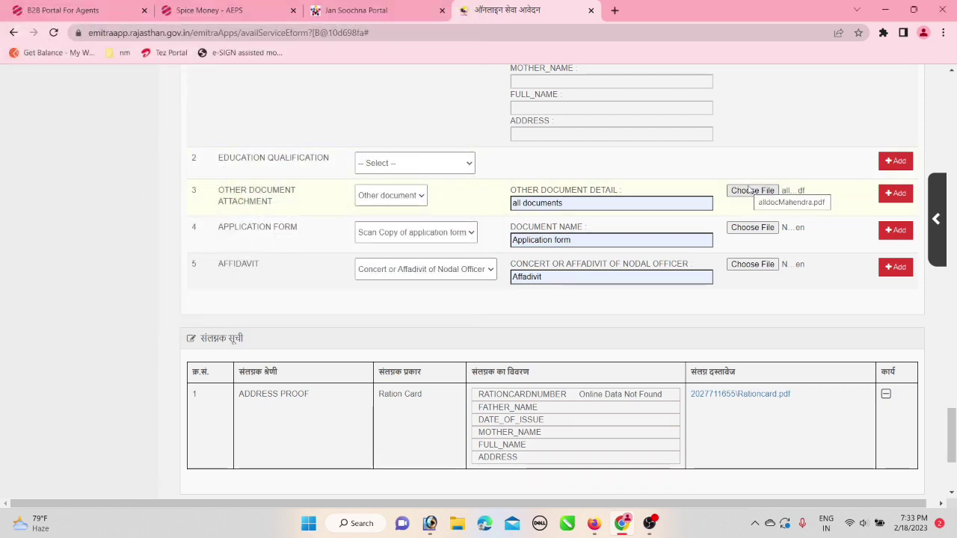
pyautogui.click(743, 232)
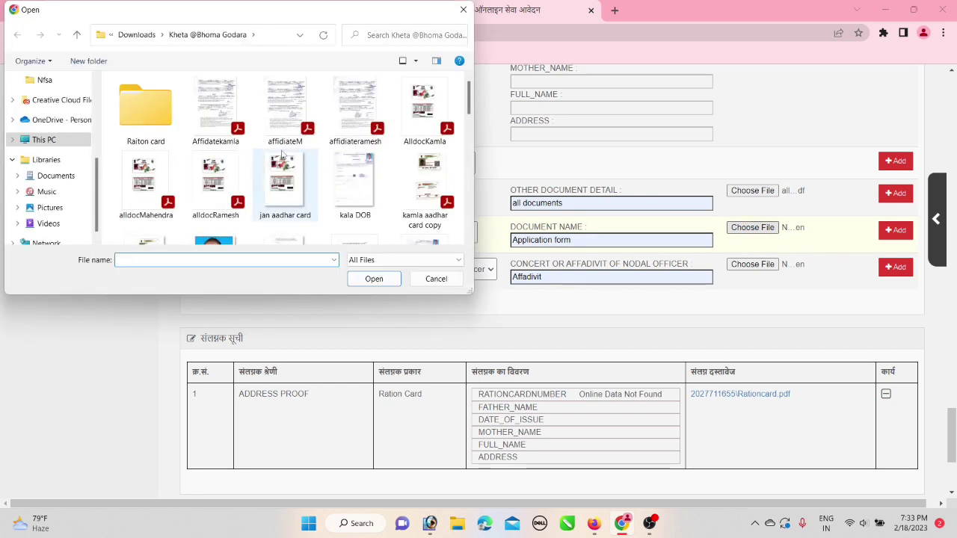
pyautogui.click(281, 146)
pyautogui.scroll(-5, 278, 146)
pyautogui.click(278, 146)
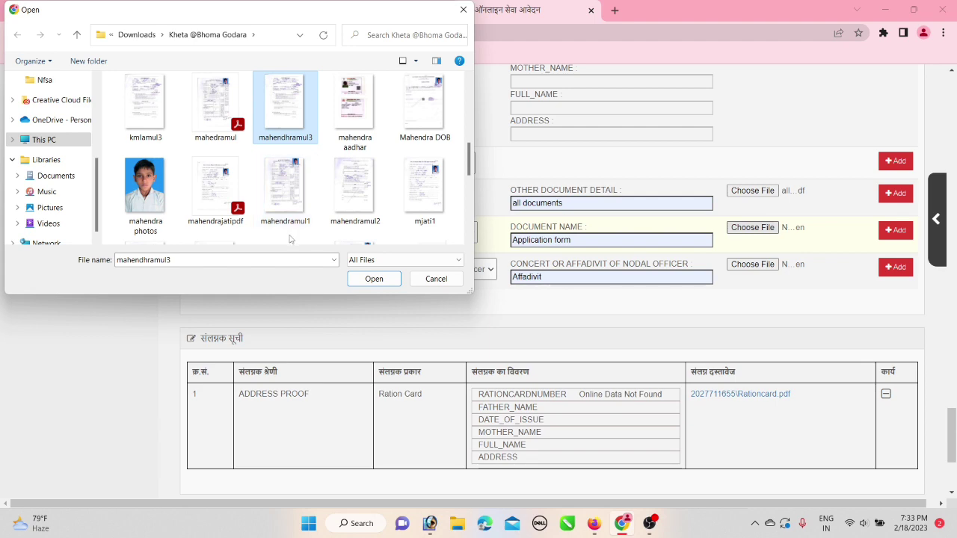
pyautogui.doubleClick(215, 194)
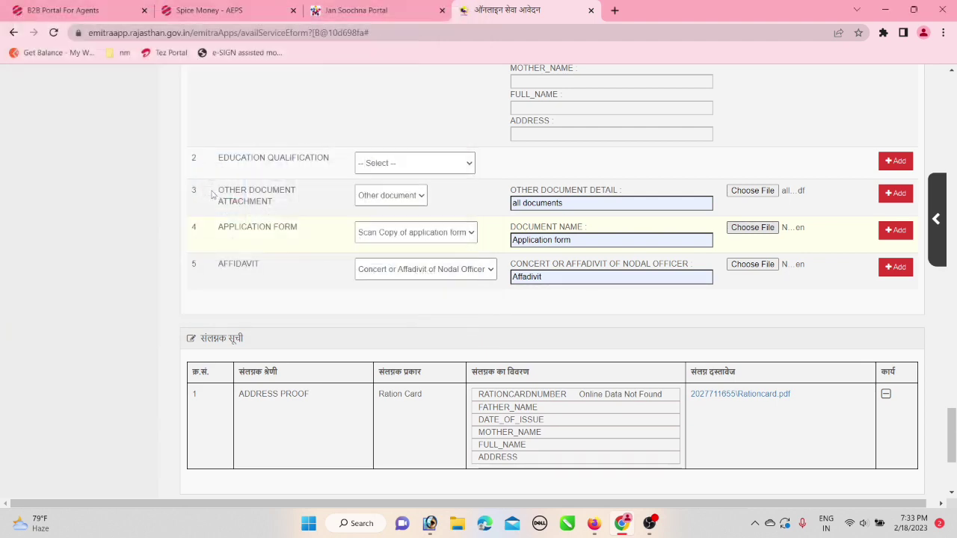
# Choose affidiateM for the affidavit row and add all three documents to the attachment list.
pyautogui.click(751, 265)
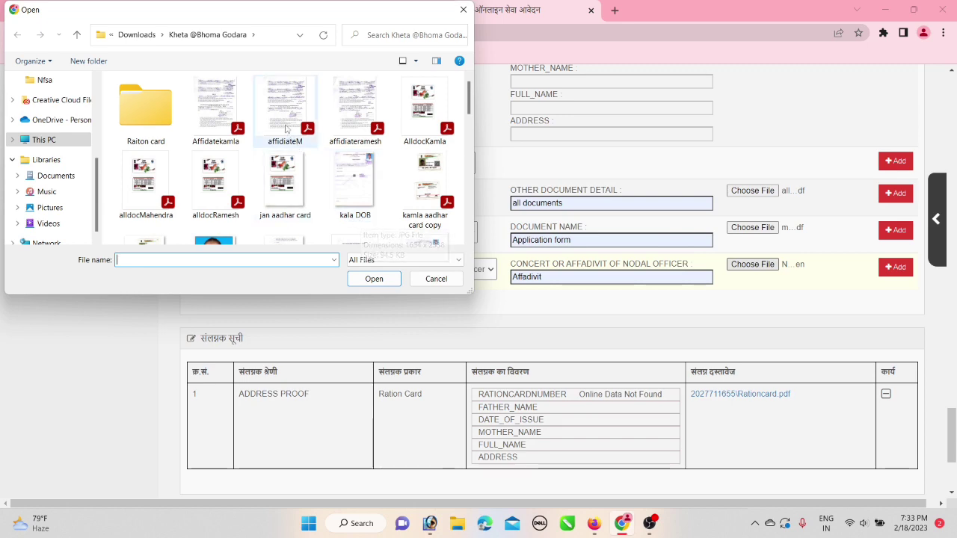
pyautogui.doubleClick(312, 143)
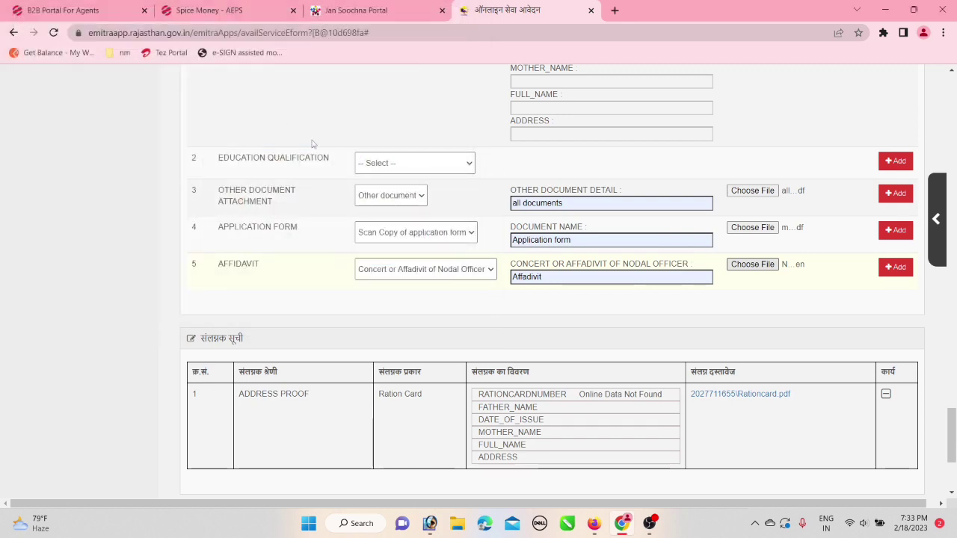
pyautogui.click(897, 194)
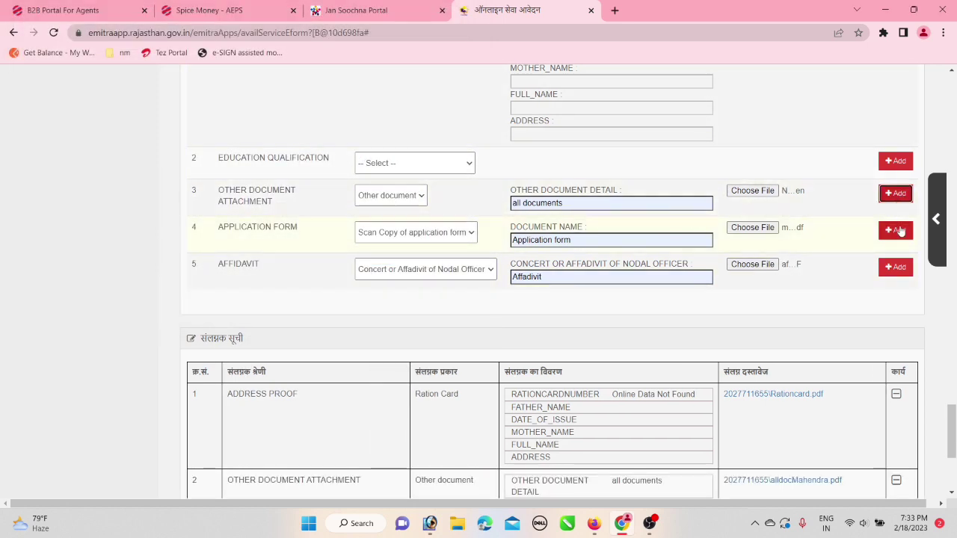
pyautogui.click(898, 231)
pyautogui.click(898, 268)
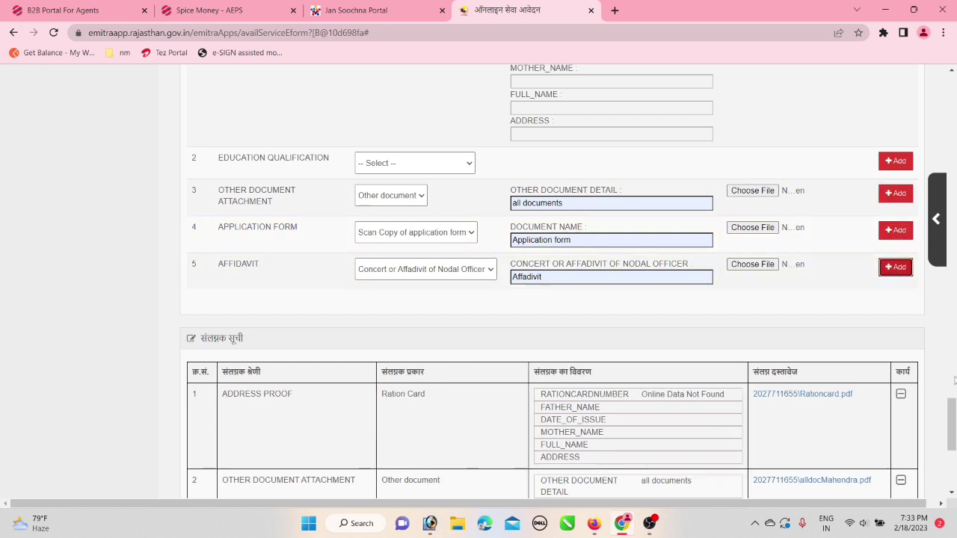
pyautogui.moveTo(952, 397); pyautogui.dragTo(954, 444)
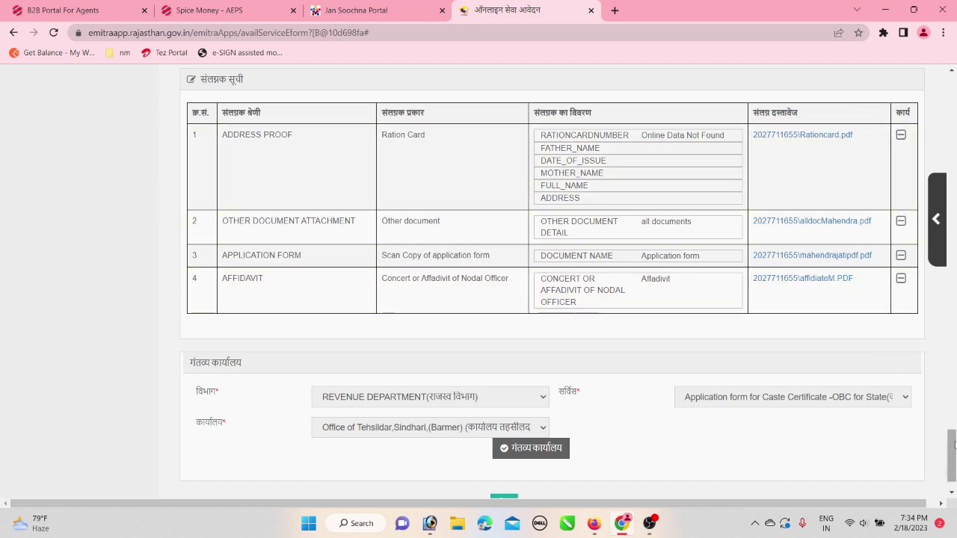
# Save the caste certificate application form and confirm the success message.
pyautogui.scroll(-2, 951, 449)
pyautogui.click(504, 455)
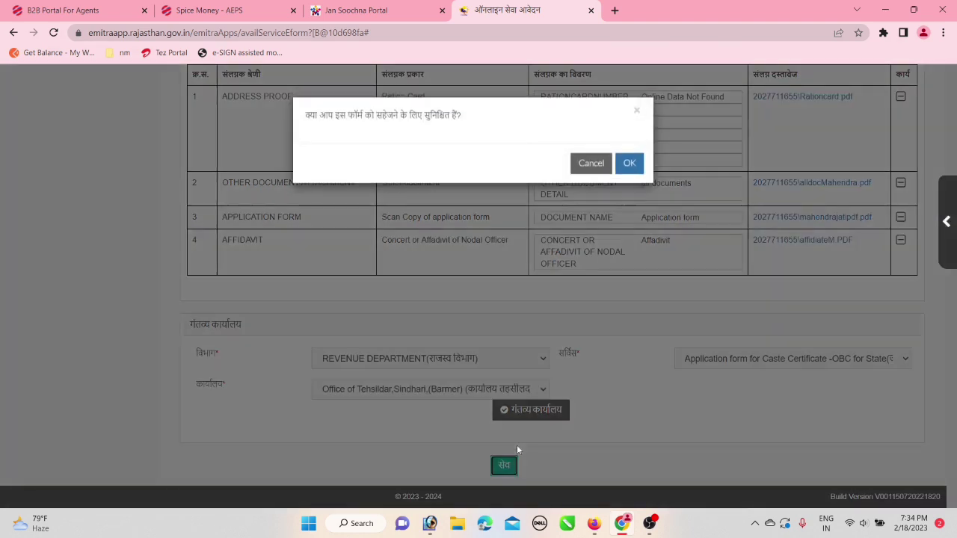
pyautogui.click(628, 169)
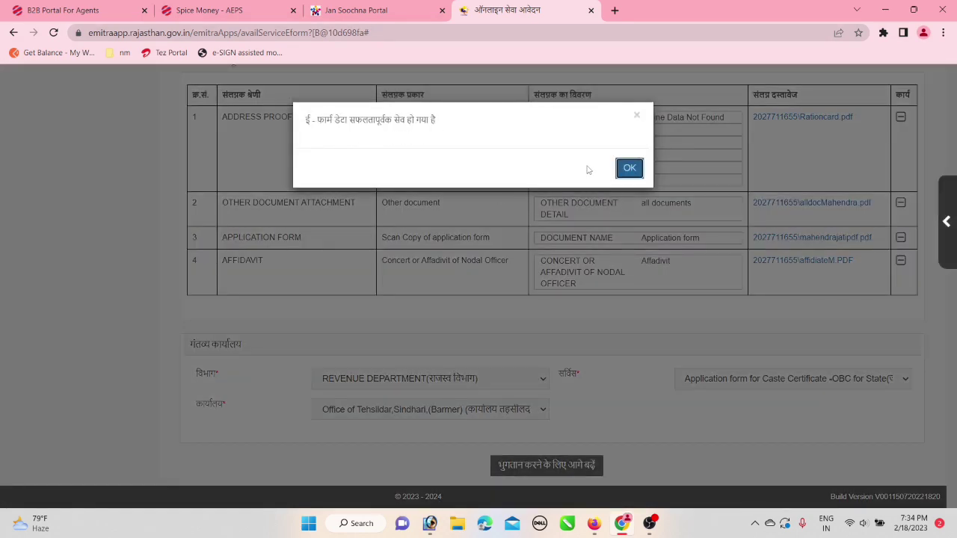
pyautogui.click(629, 169)
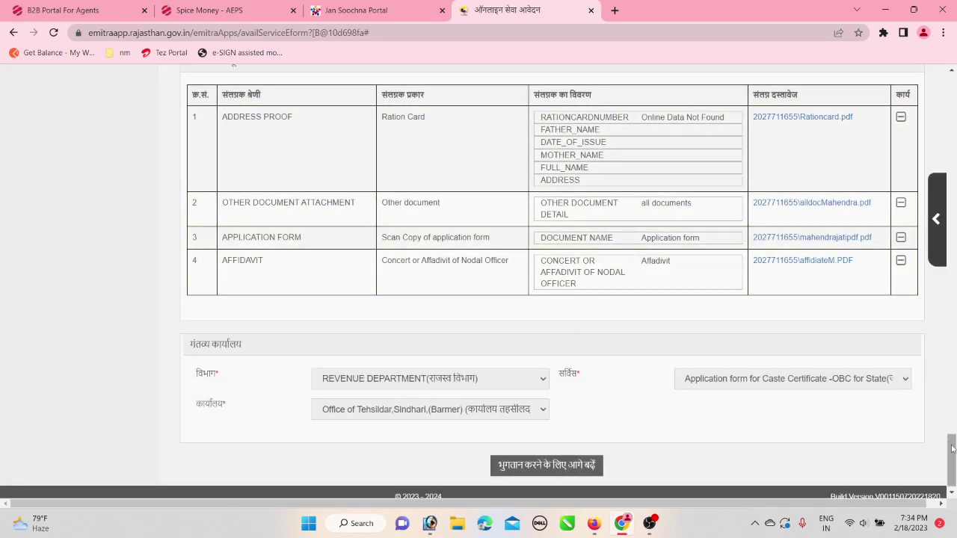
# Proceed to payment to show the payment details with a 0.0 Department Charge.
pyautogui.scroll(-1, 947, 442)
pyautogui.click(567, 456)
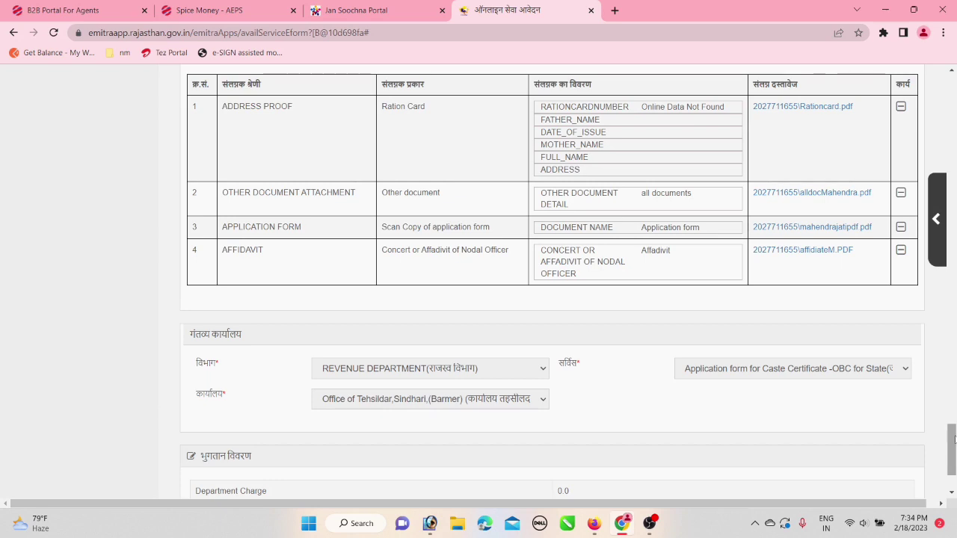
pyautogui.scroll(-2, 951, 456)
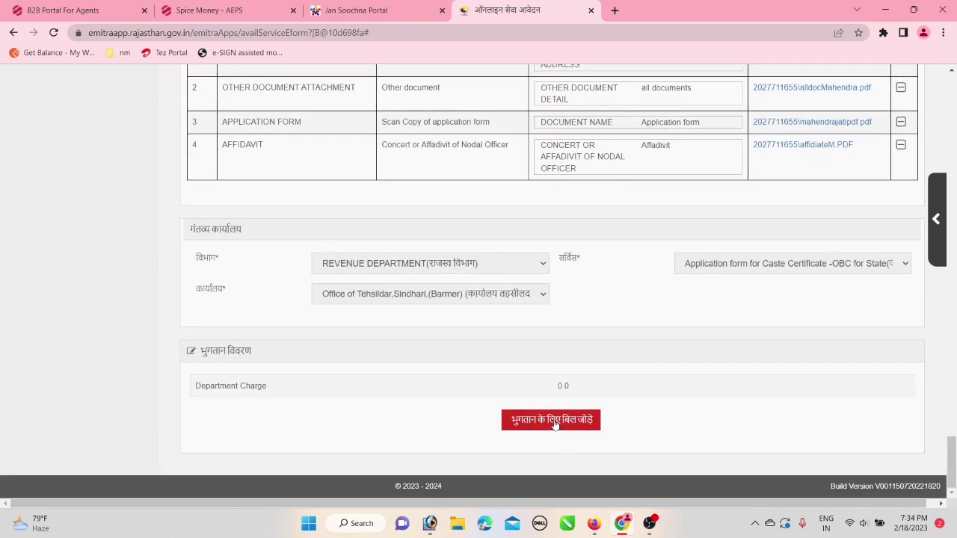
# Attach the 50.00 fee bill, pay it, and continue to the ₹50.0000 Service Payment page.
pyautogui.click(553, 419)
pyautogui.scroll(-2, 951, 439)
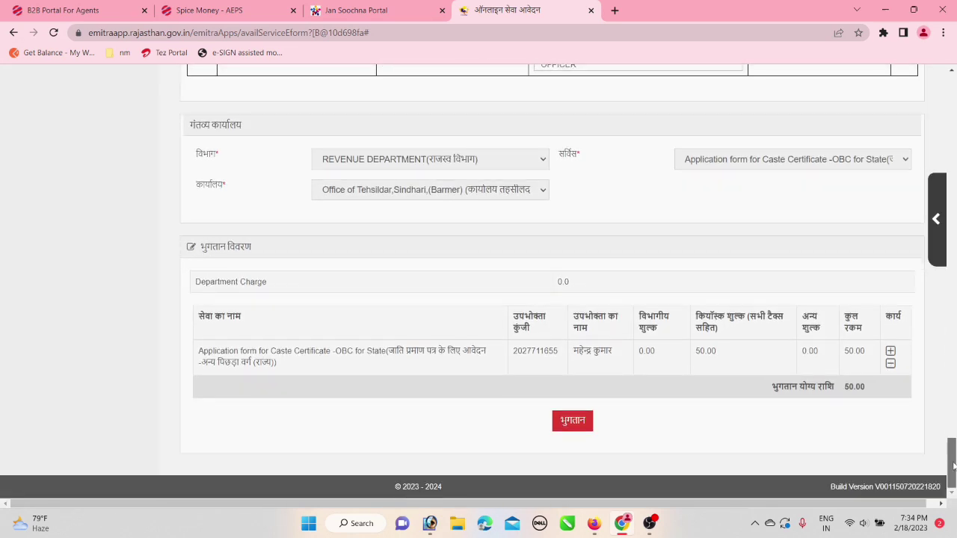
pyautogui.click(576, 421)
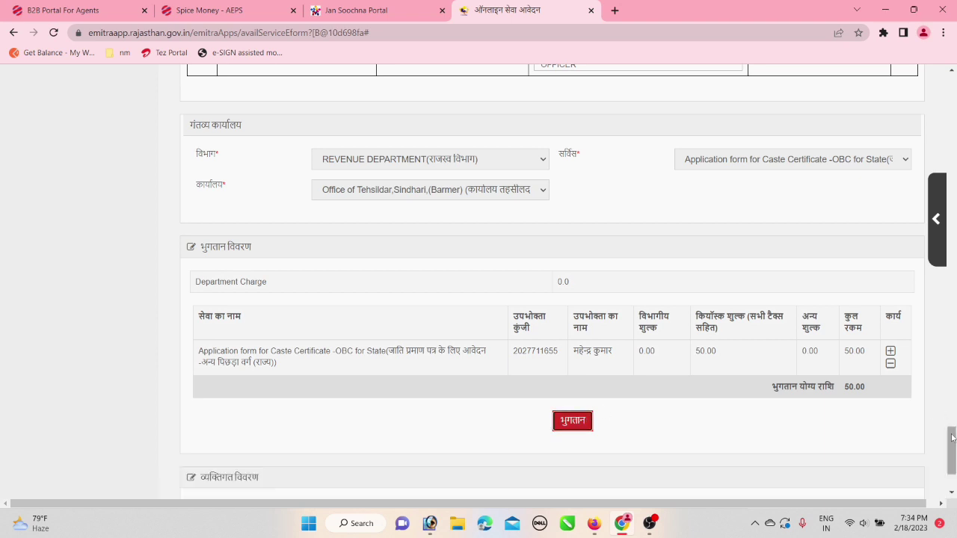
pyautogui.scroll(-2, 951, 434)
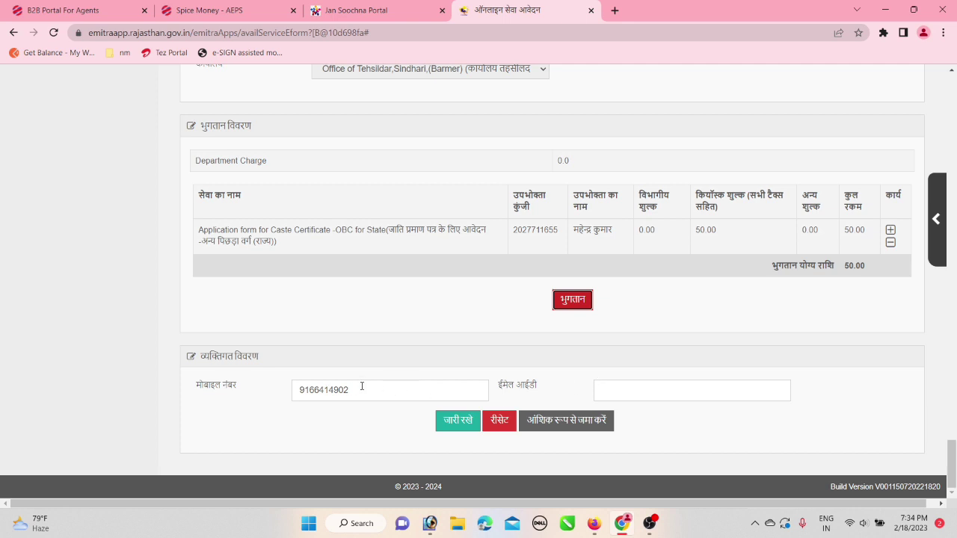
pyautogui.click(459, 423)
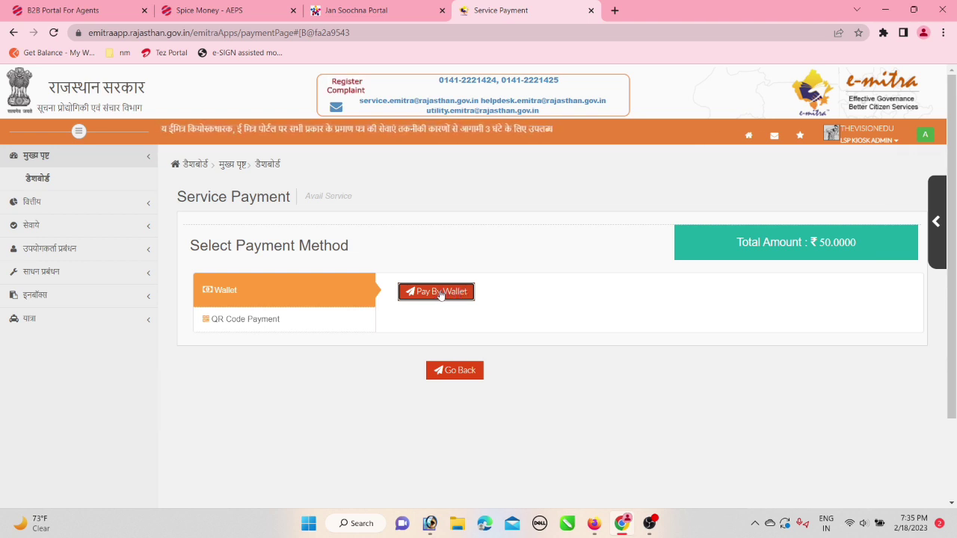
# Pay the ₹50 fee by wallet and open the laser receipt PDF.
pyautogui.click(441, 294)
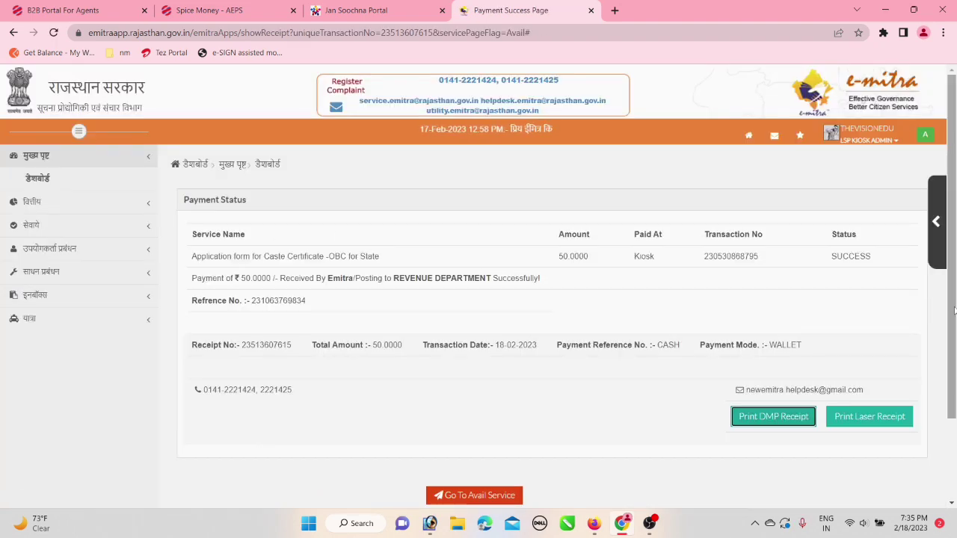
pyautogui.scroll(-1, 859, 329)
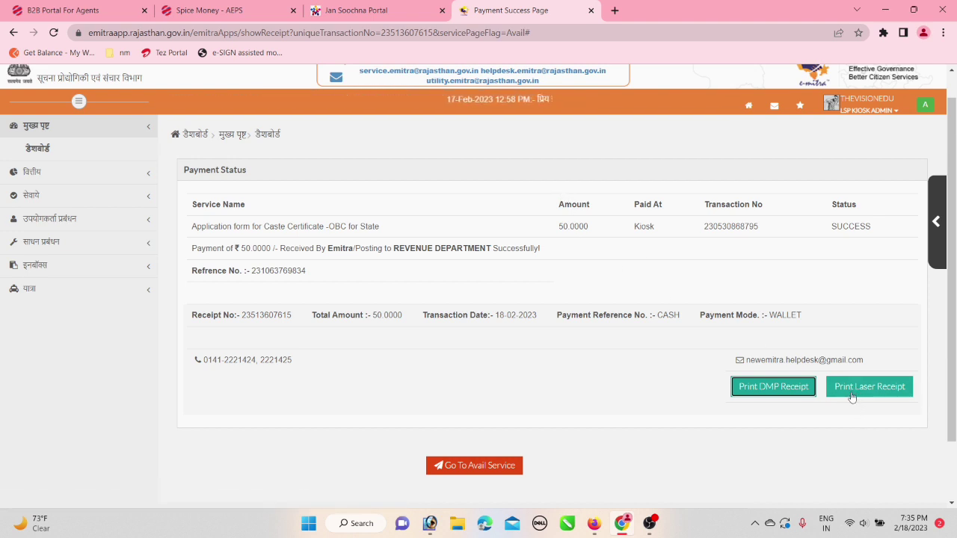
pyautogui.click(872, 394)
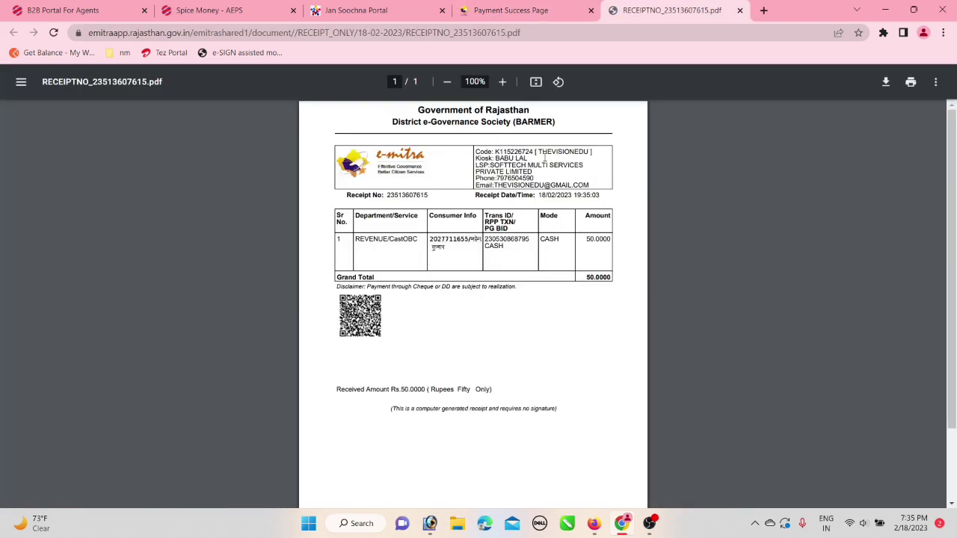
# Print the receipt PDF and close the print dialog.
pyautogui.click(909, 84)
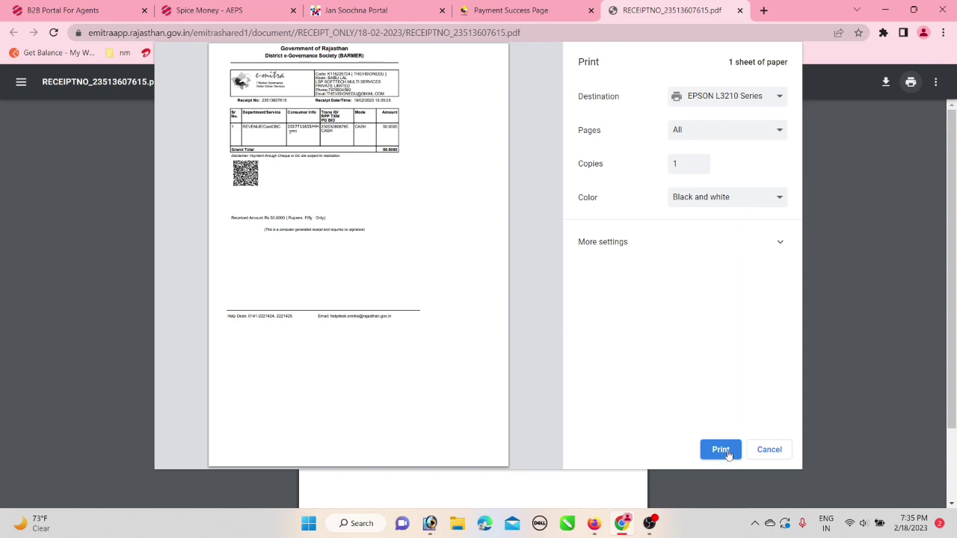
pyautogui.click(735, 450)
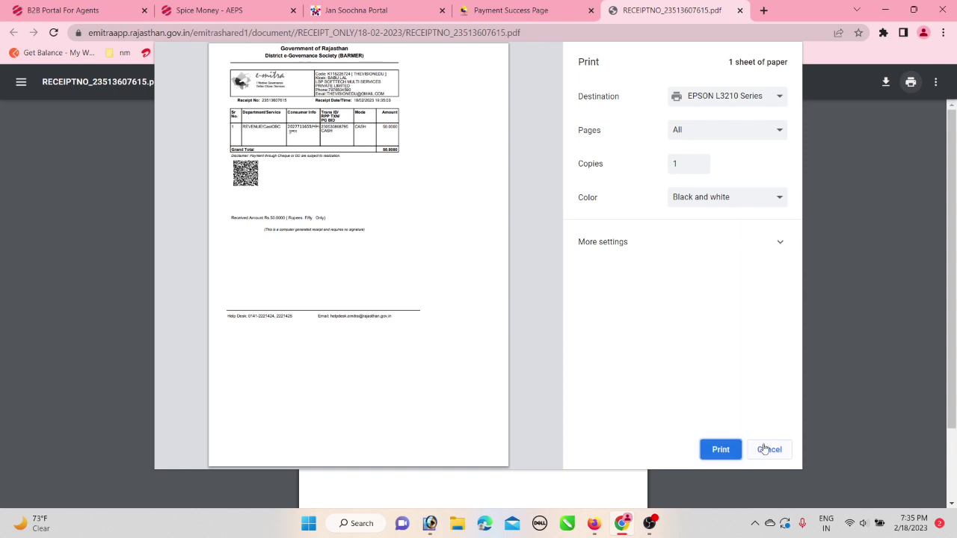
pyautogui.click(765, 449)
# Return to the Payment Success Page tab and go back to the e-Mitra dashboard.
pyautogui.click(541, 12)
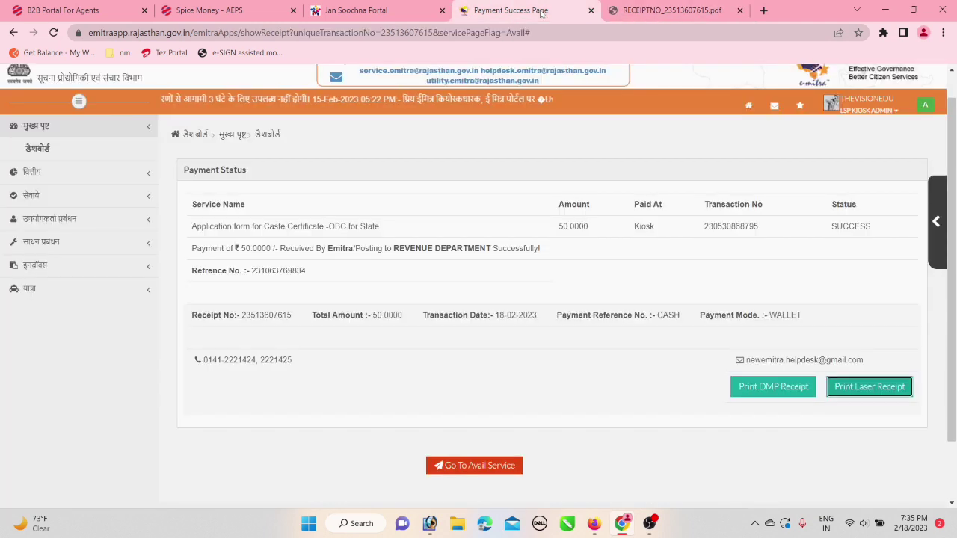
pyautogui.scroll(1, 950, 218)
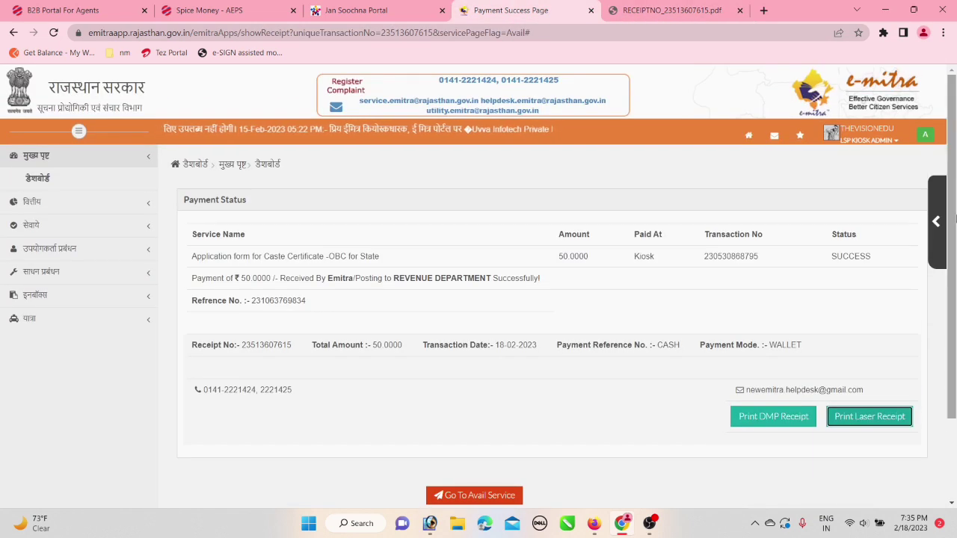
pyautogui.click(30, 183)
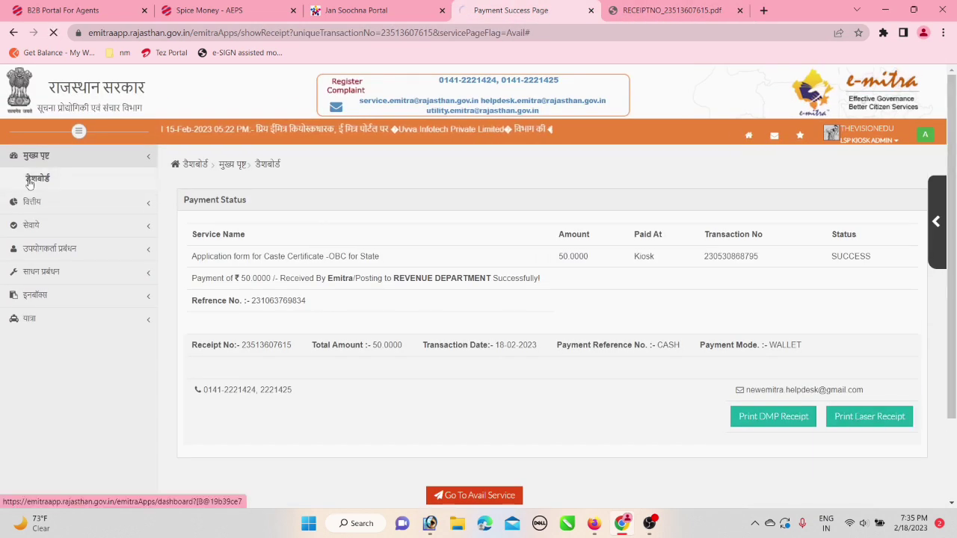